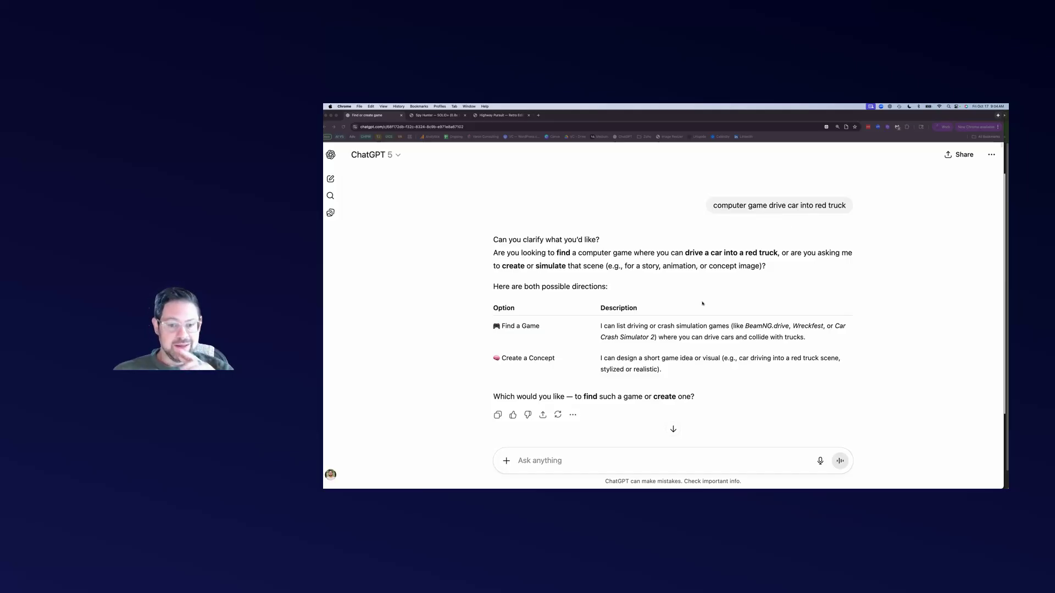
# - Read down through the replies, highlighting 'Spy Hunter (PC port)' in the comparison table
pyautogui.scroll(-5, 702, 303)
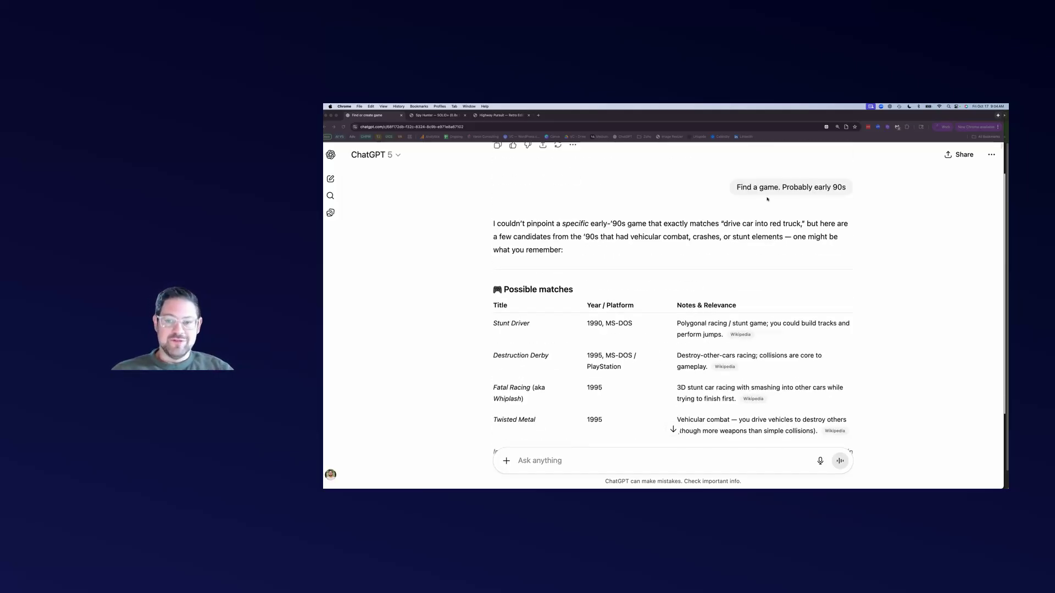
pyautogui.scroll(-8, 807, 220)
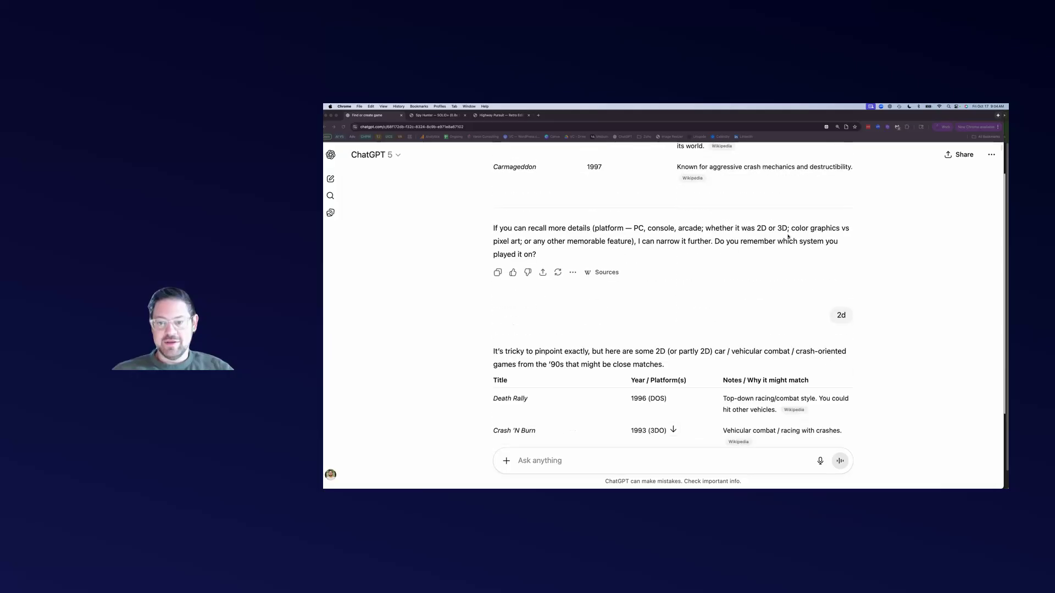
pyautogui.scroll(-10, 846, 259)
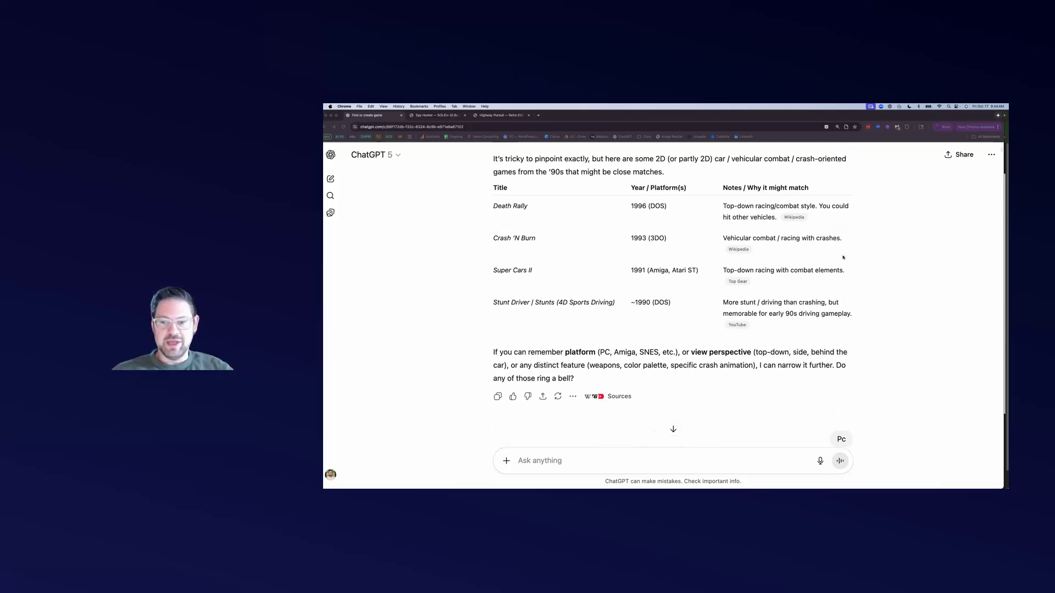
pyautogui.scroll(-6, 836, 201)
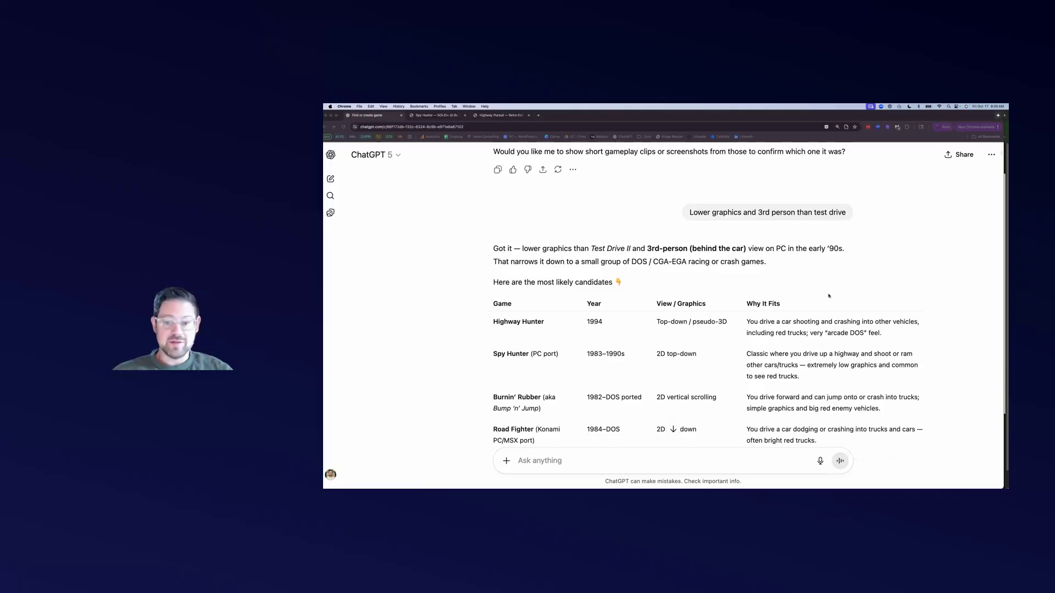
pyautogui.scroll(-3, 829, 296)
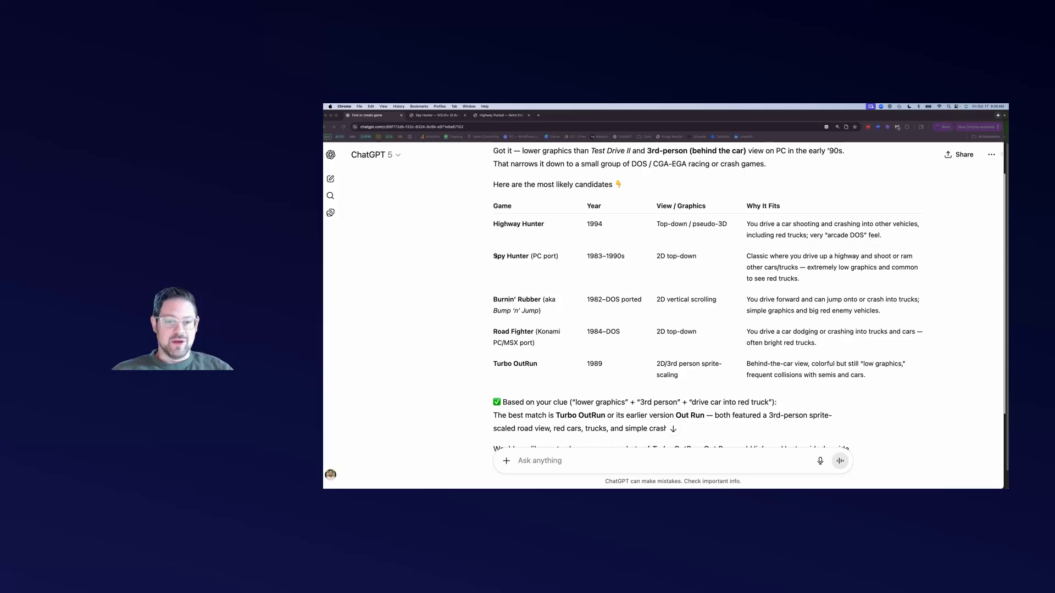
pyautogui.moveTo(493, 256); pyautogui.dragTo(559, 256)
pyautogui.scroll(-3, 672, 305)
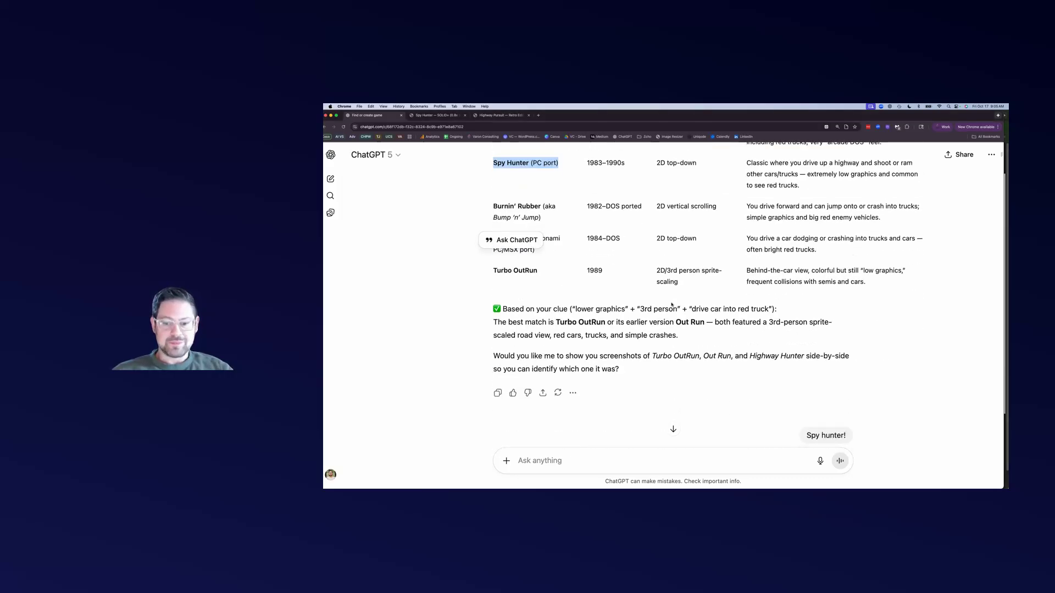
pyautogui.scroll(-3, 808, 316)
pyautogui.scroll(-6, 677, 307)
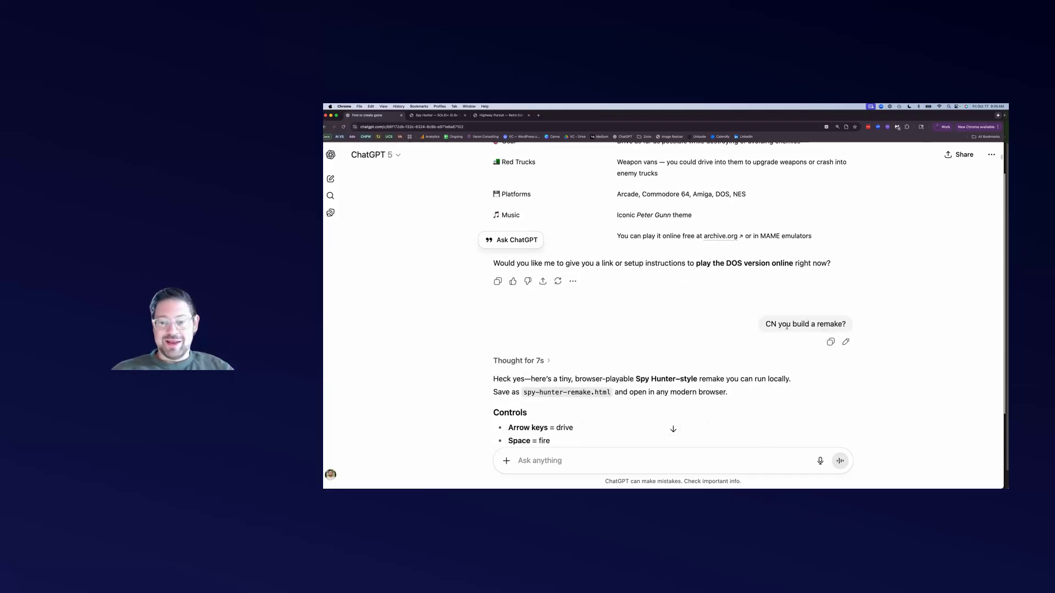
# - Read down the HTML remake code to the 'how do i actually save and use?' instructions
pyautogui.scroll(-3, 659, 319)
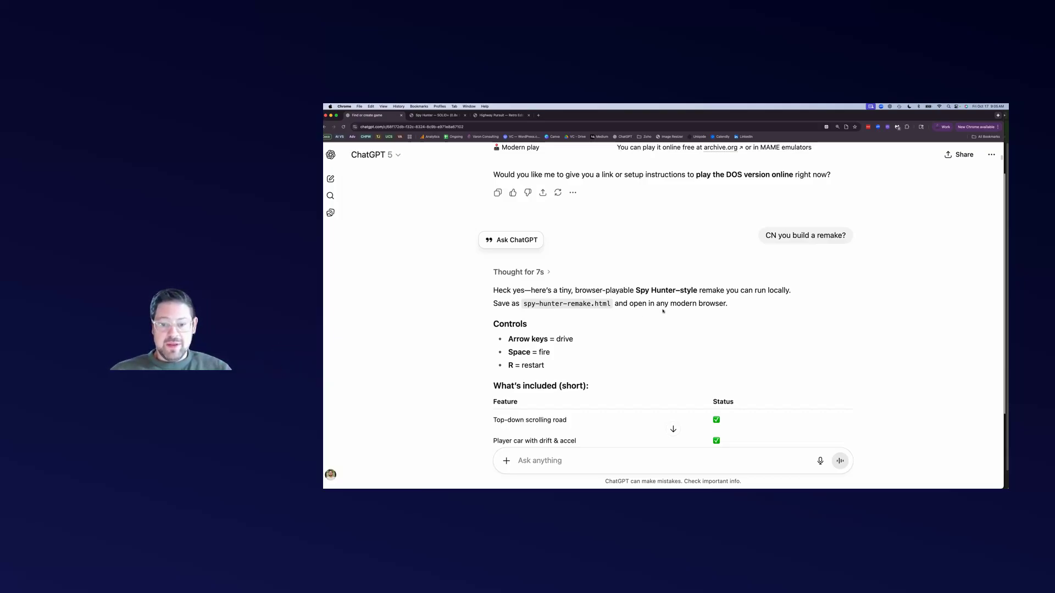
pyautogui.scroll(-5, 660, 353)
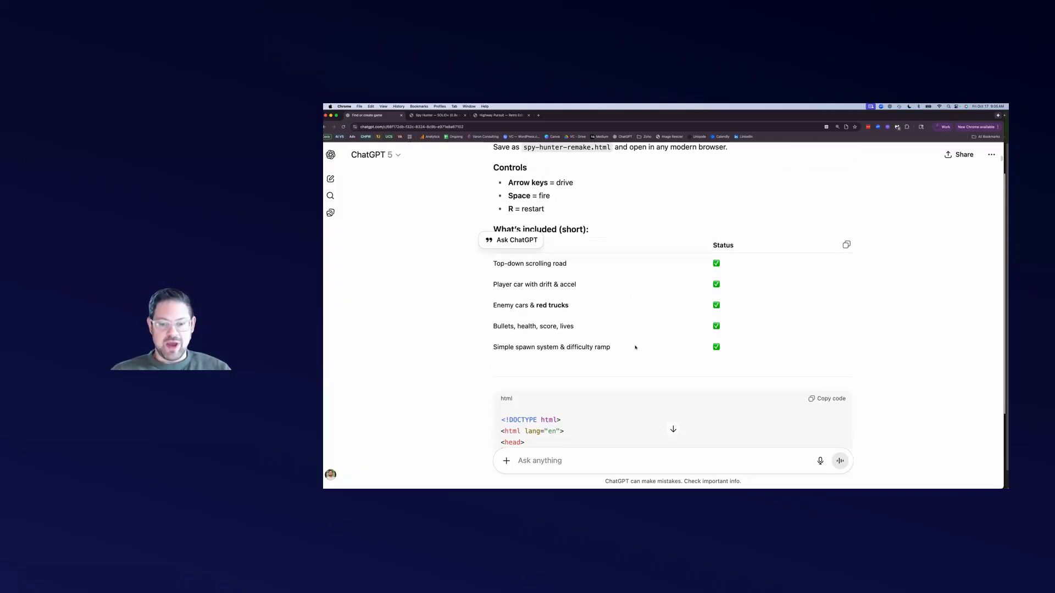
pyautogui.scroll(-1, 635, 347)
pyautogui.scroll(-20, 665, 300)
pyautogui.scroll(-20, 664, 305)
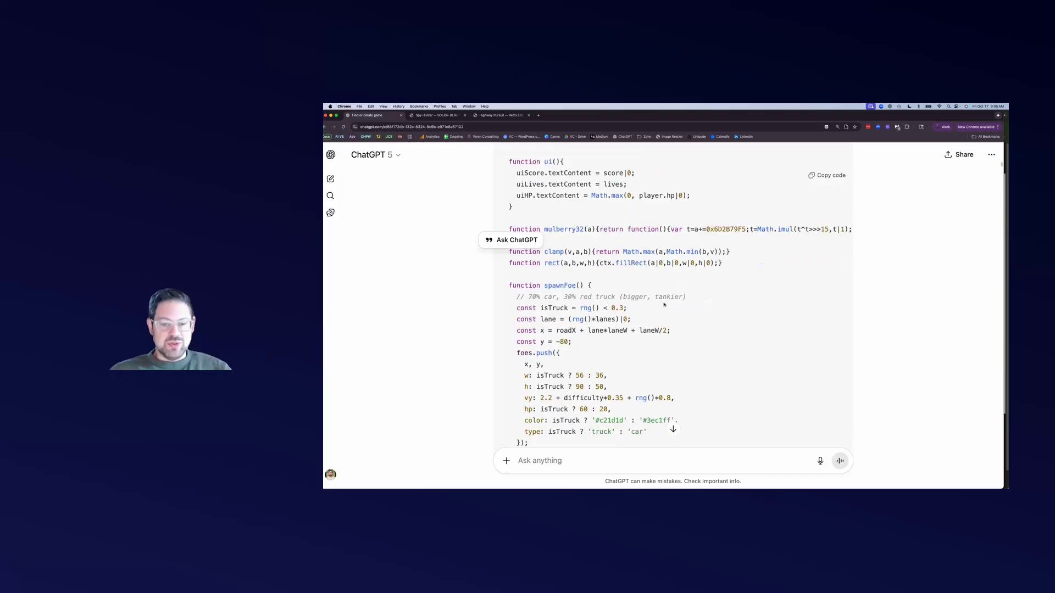
pyautogui.scroll(-20, 663, 305)
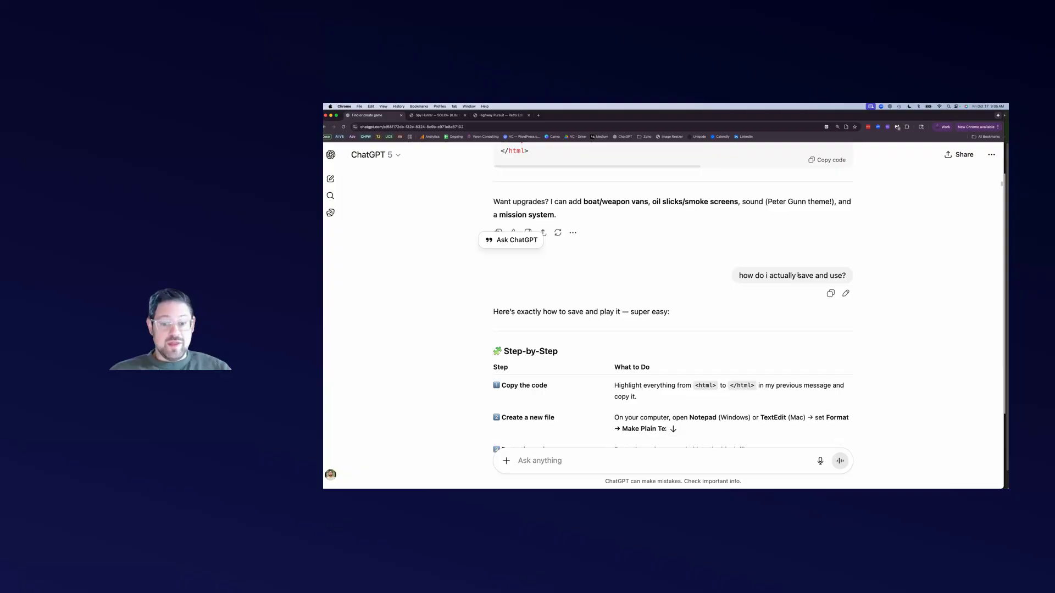
# - Read the save steps and refined 'Spy Hunter pro' code to its end, then switch to the game tab
pyautogui.scroll(-3, 591, 319)
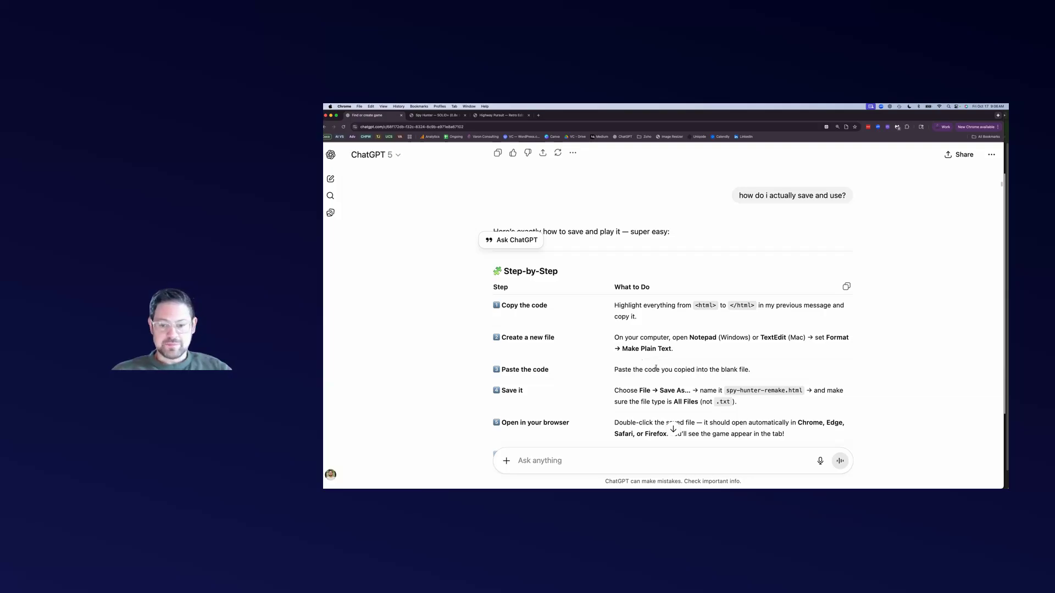
pyautogui.scroll(-3, 656, 369)
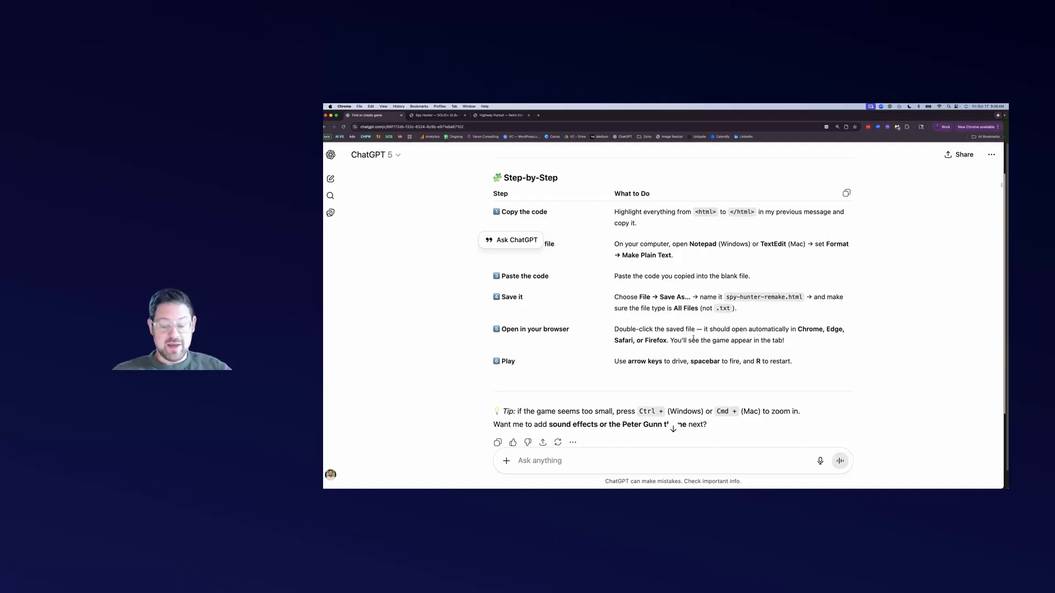
pyautogui.scroll(-5, 788, 283)
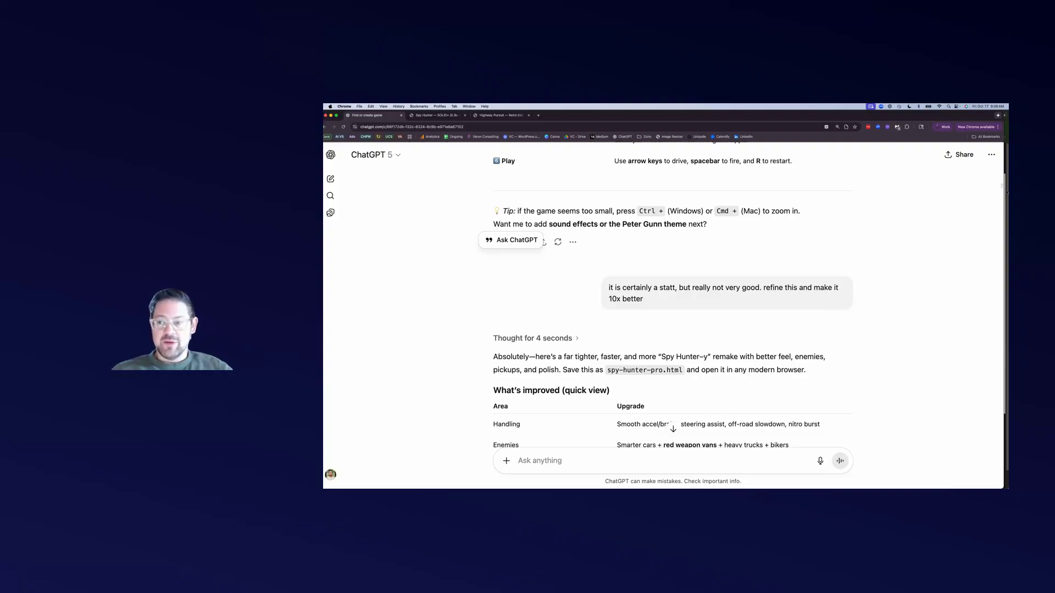
pyautogui.moveTo(1002, 188); pyautogui.dragTo(953, 451)
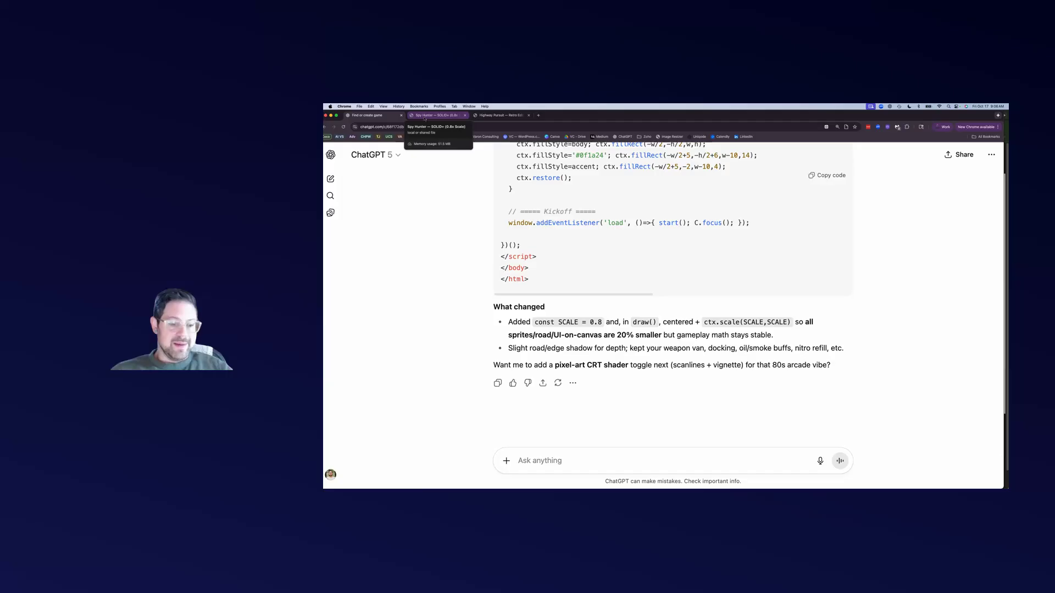
pyautogui.click(425, 117)
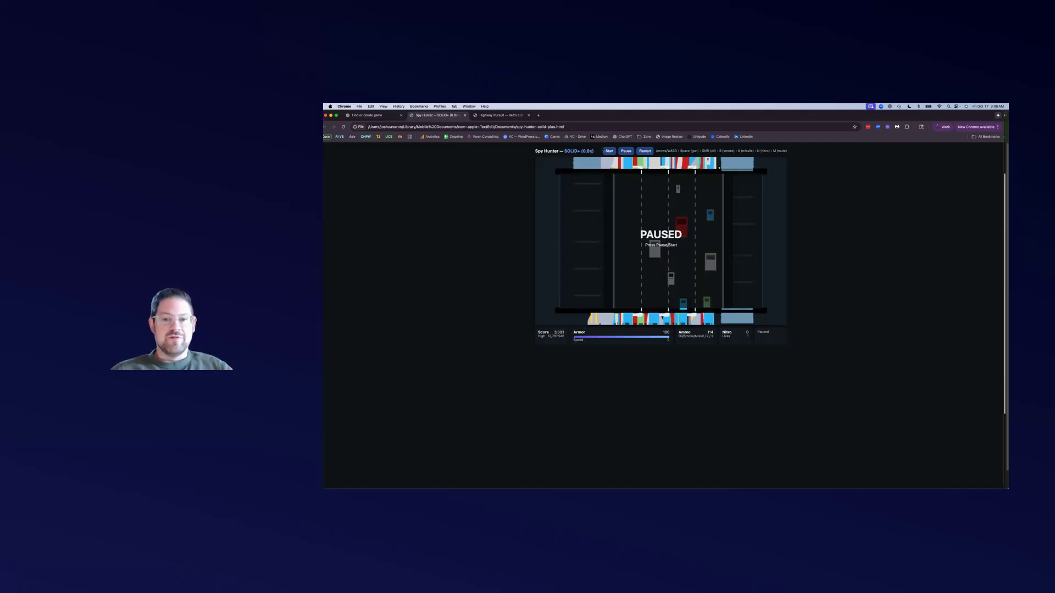
# - Restart Spy Hunter and start steering between lanes with the arrow keys while firing with Space
pyautogui.click(646, 153)
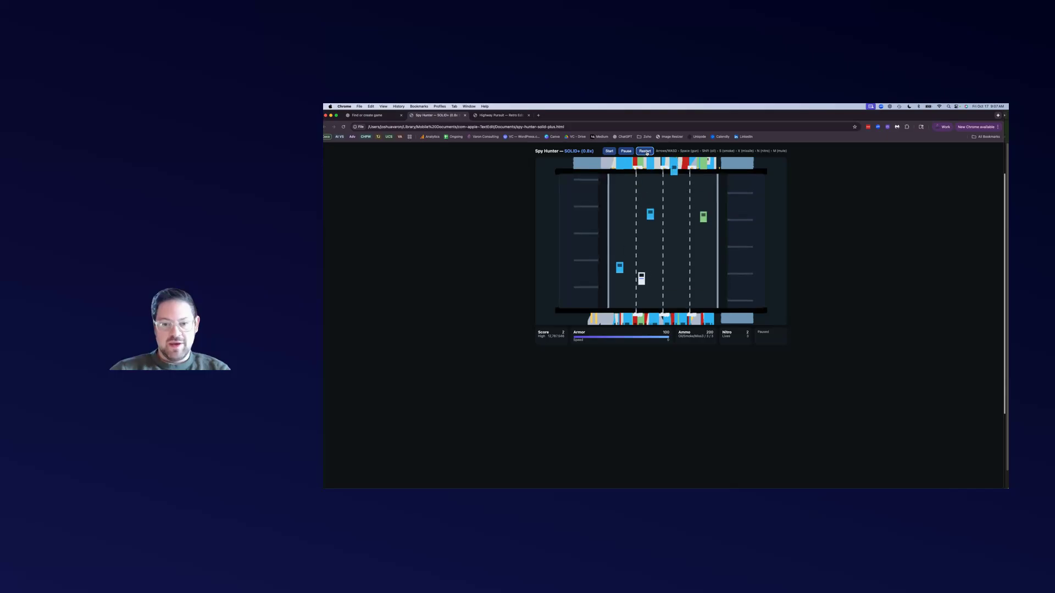
pyautogui.press('Right')
pyautogui.press('Left')
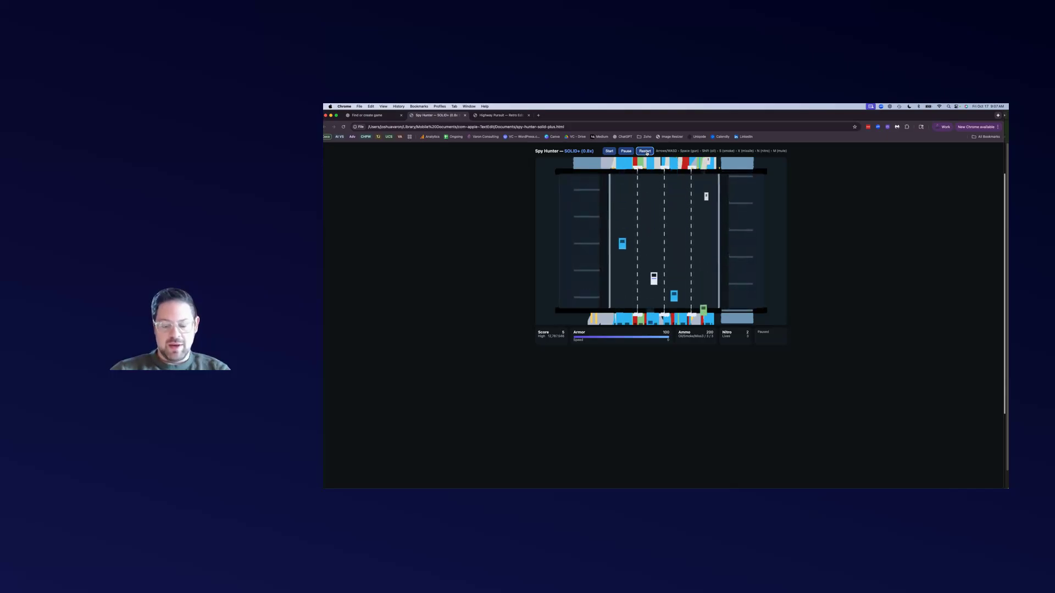
pyautogui.press('space')
pyautogui.press('space')
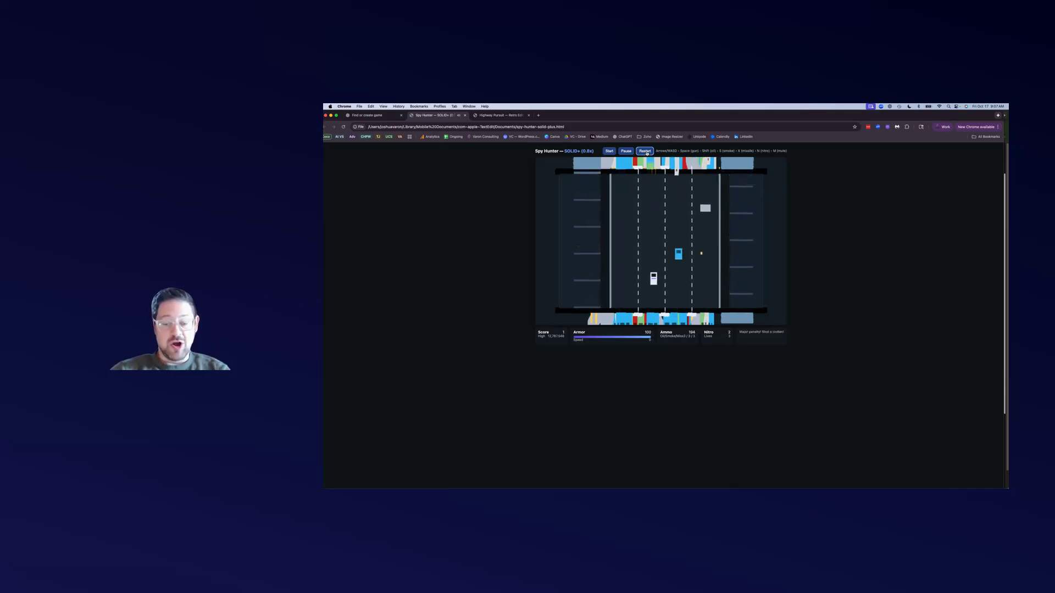
pyautogui.press('space')
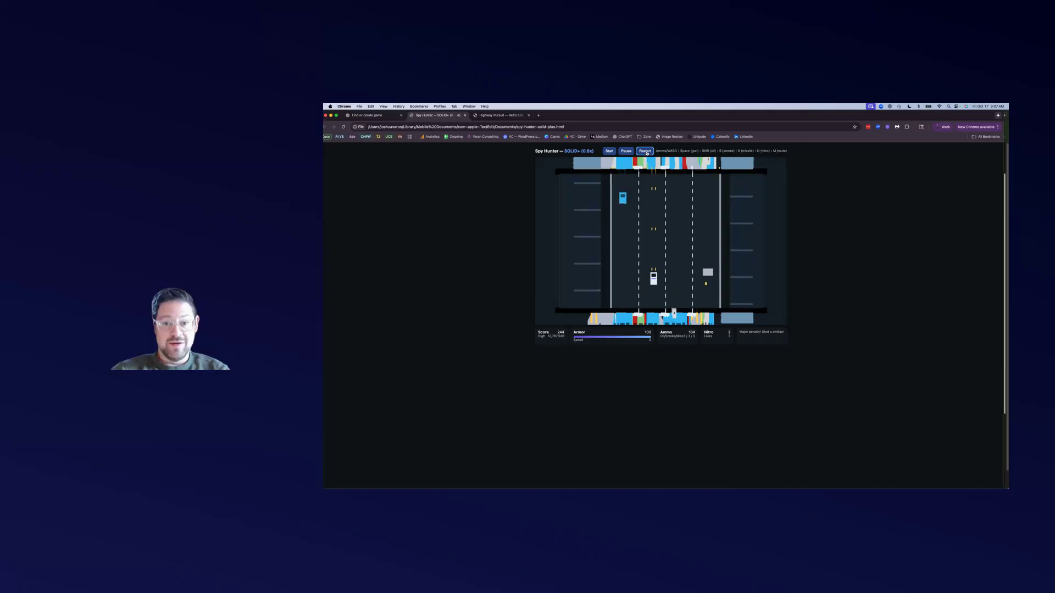
pyautogui.press('Right')
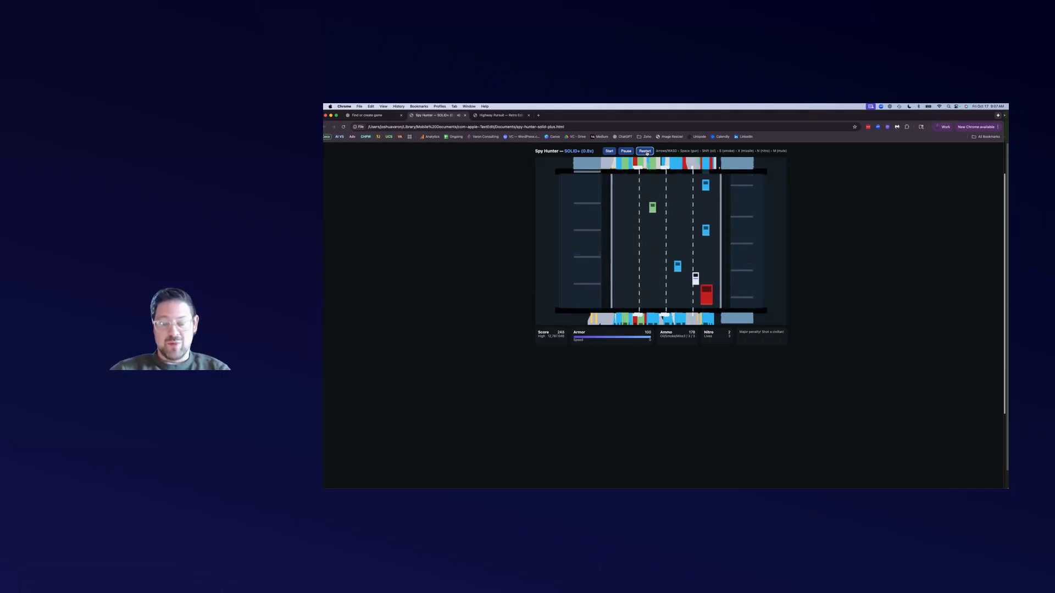
pyautogui.press('Left')
pyautogui.press('Left')
pyautogui.press('Left')
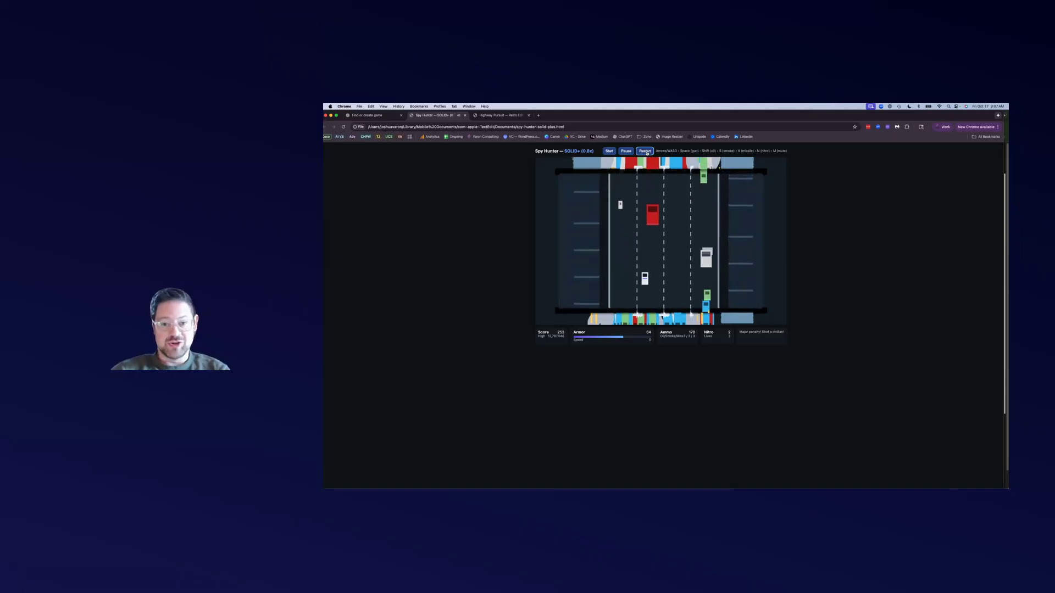
# - Keep dodging traffic and firing up the road, then return to the ChatGPT conversation
pyautogui.press('Right')
pyautogui.press('Right')
pyautogui.press('space')
pyautogui.press('Right')
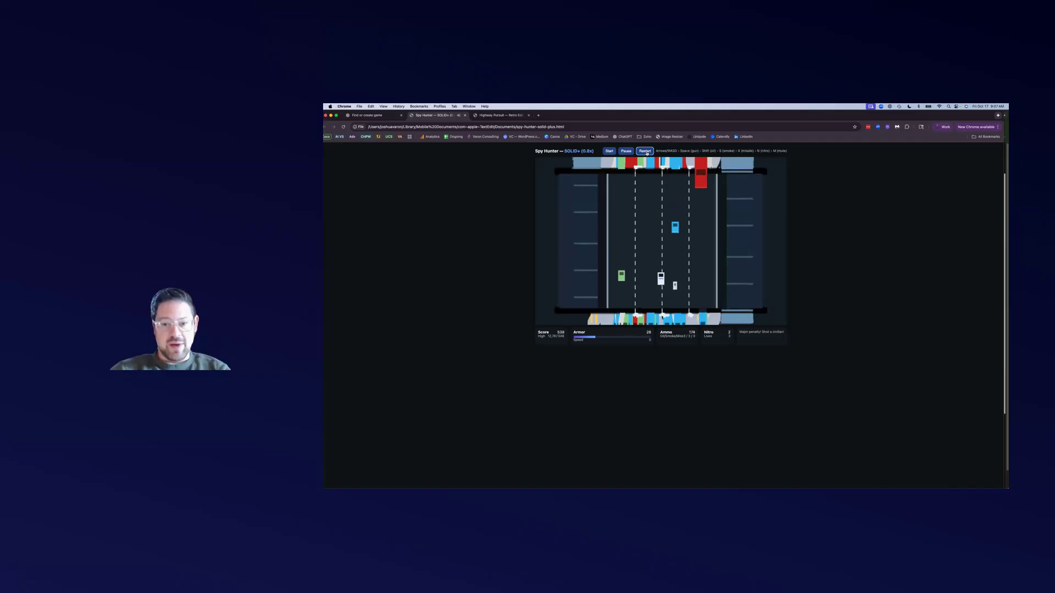
pyautogui.press('space')
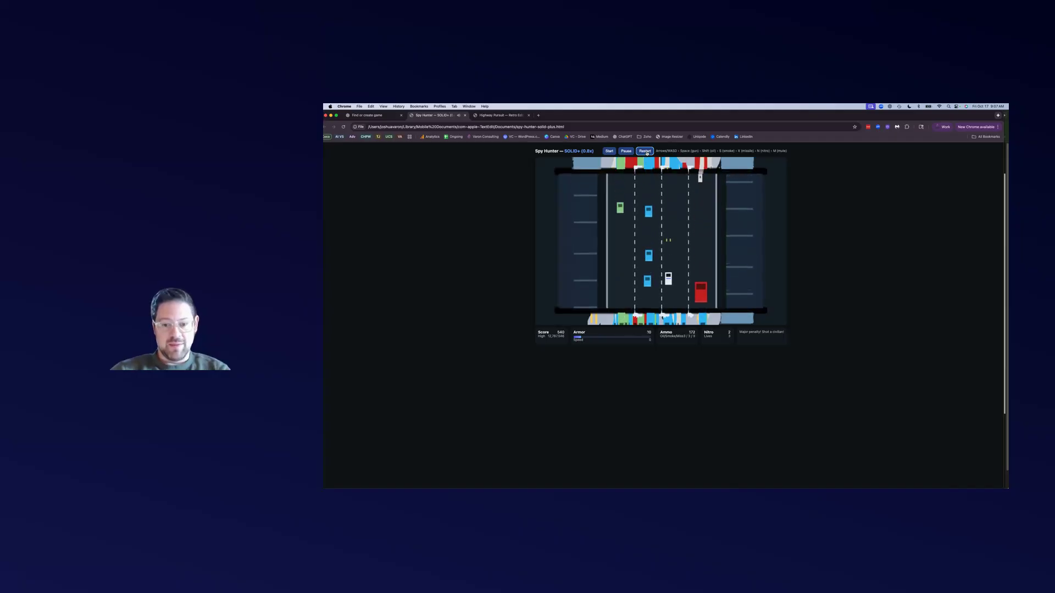
pyautogui.press('space')
pyautogui.press('Left')
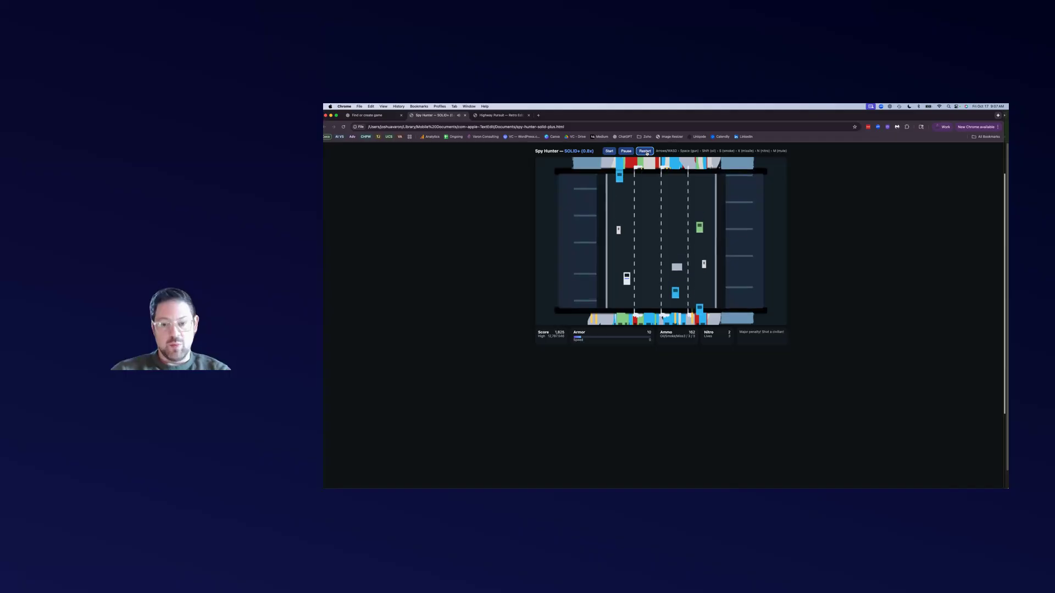
pyautogui.press('Right')
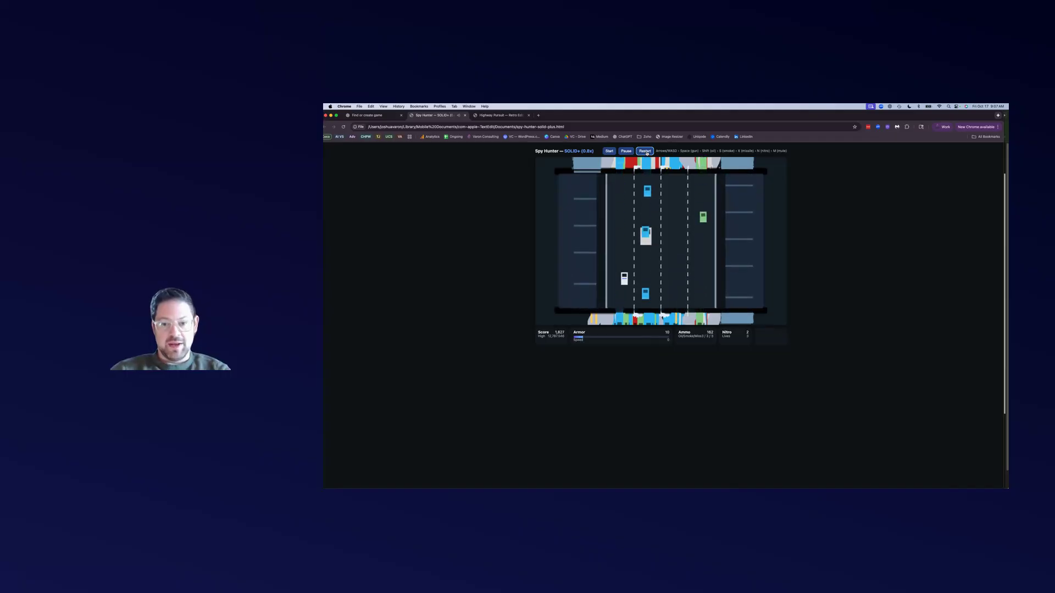
pyautogui.press('Right')
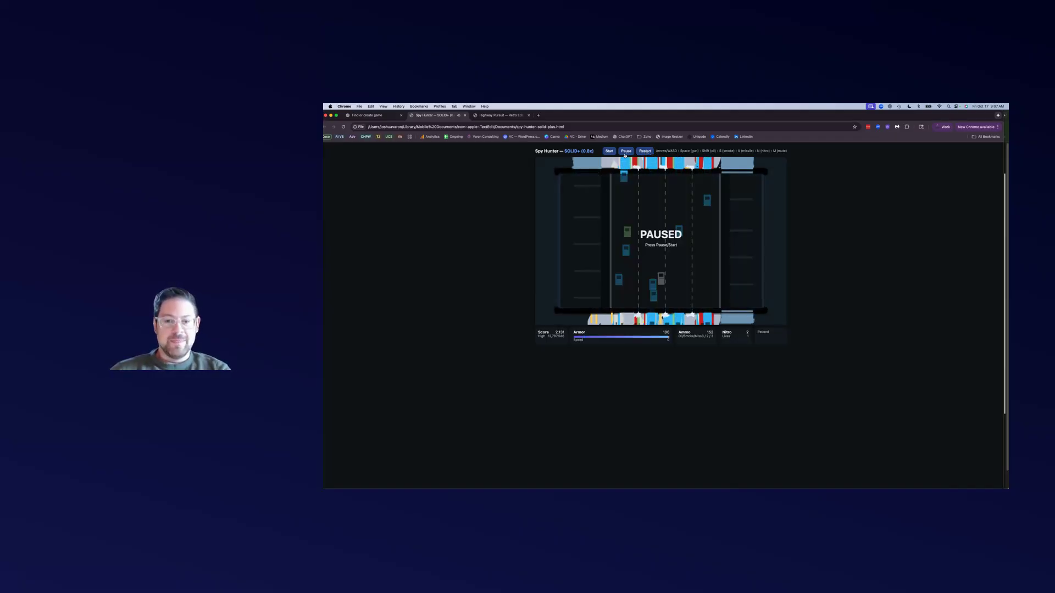
pyautogui.click(367, 115)
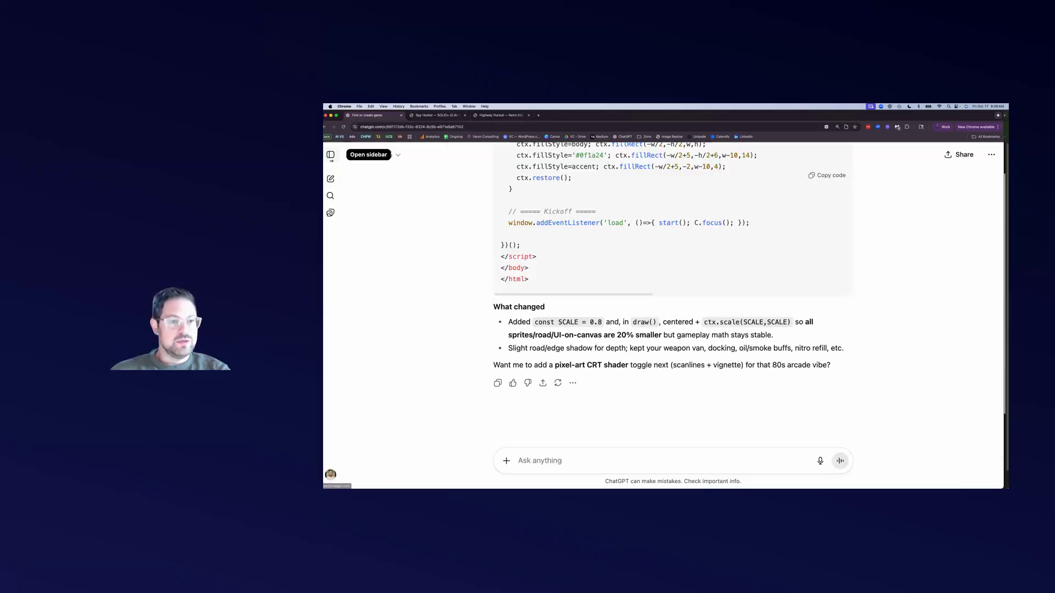
# - Open the 'Game graphics choice' chat and scroll to its first Spy Hunter remake prompt
pyautogui.click(331, 155)
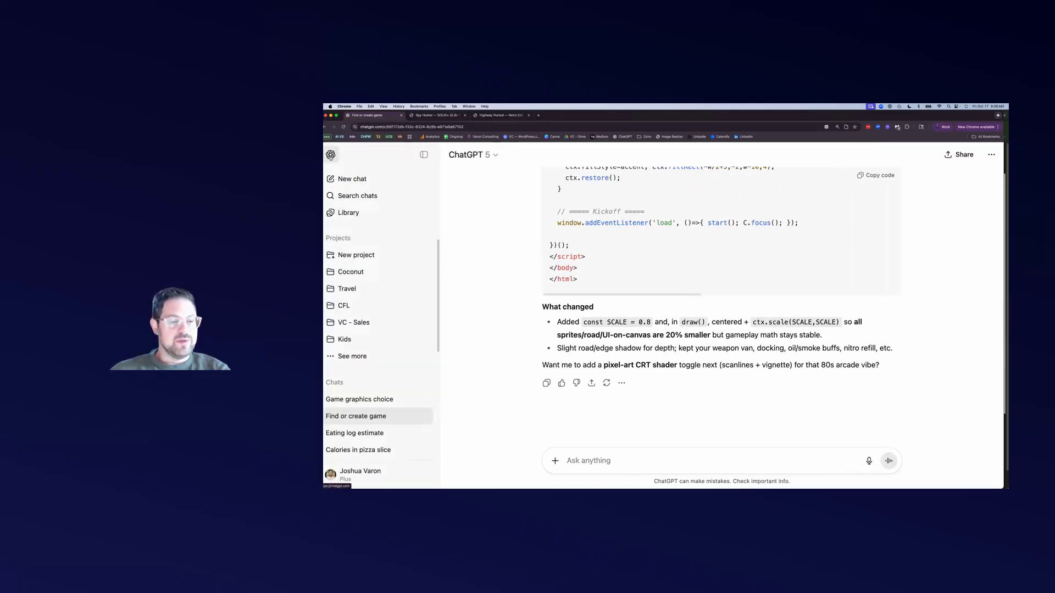
pyautogui.click(373, 405)
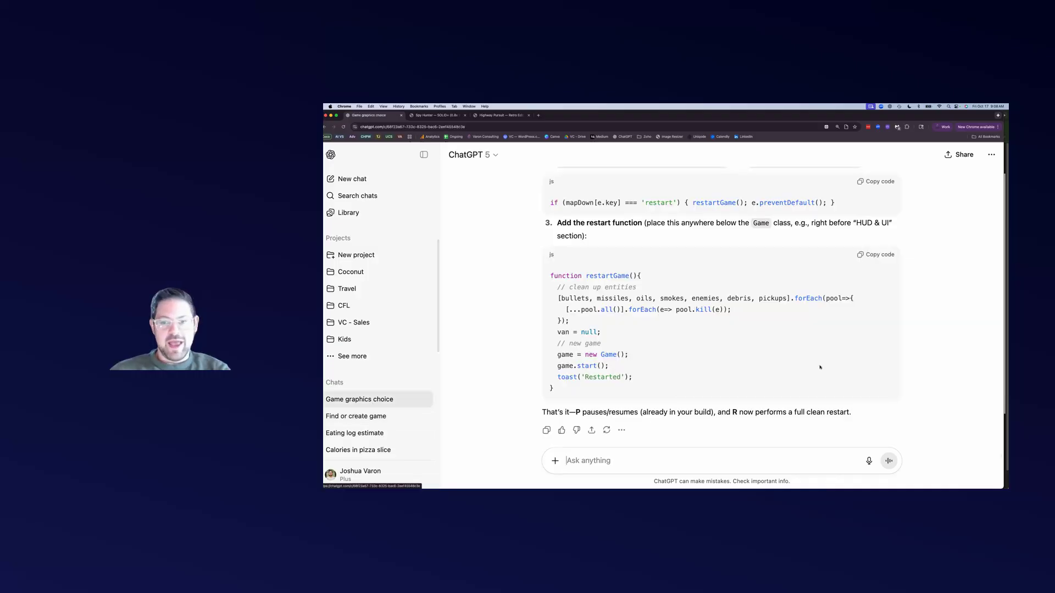
pyautogui.scroll(15, 1004, 423)
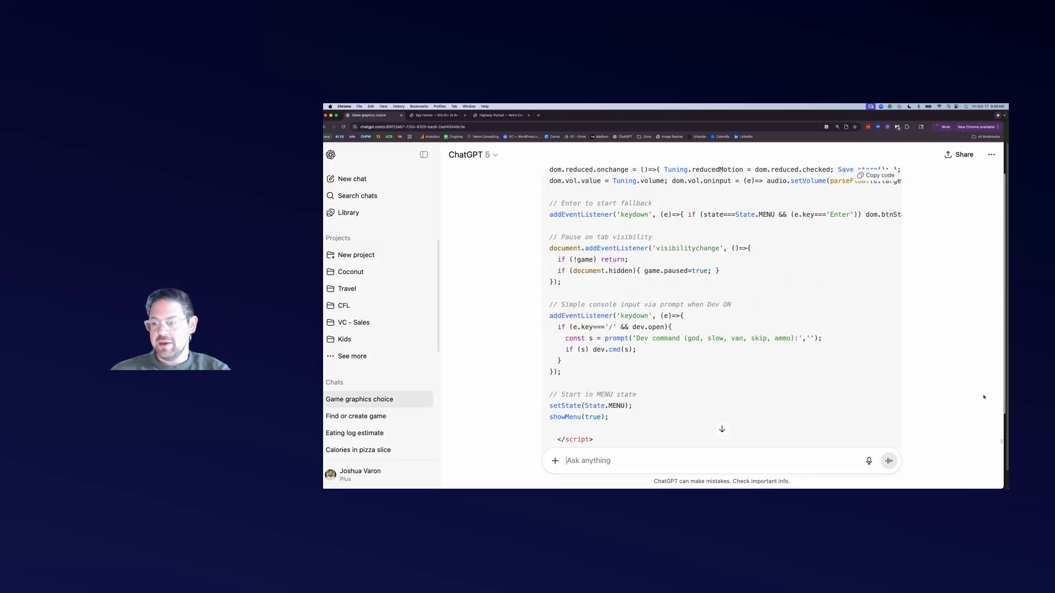
pyautogui.moveTo(1001, 442); pyautogui.dragTo(1002, 156)
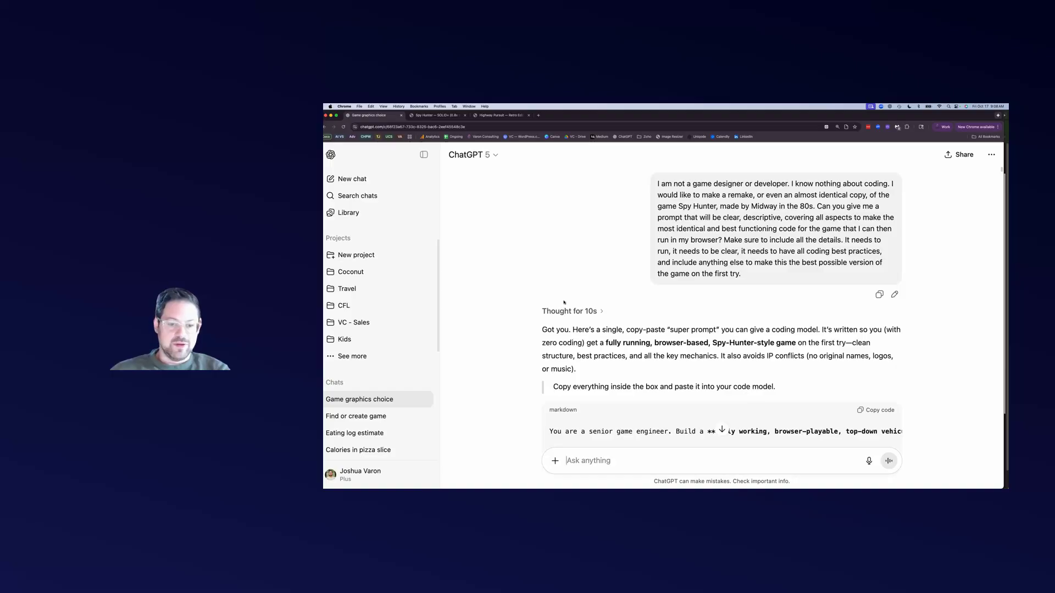
# - Scroll down the generated code to the reply with the controls key table and R/P fix
pyautogui.scroll(-3, 586, 315)
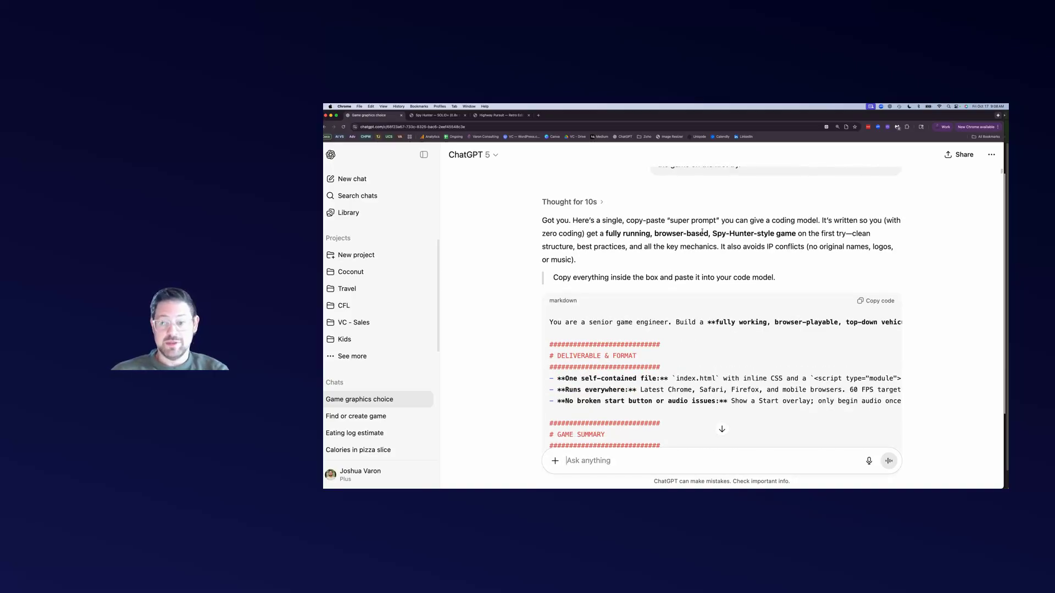
pyautogui.scroll(-20, 701, 231)
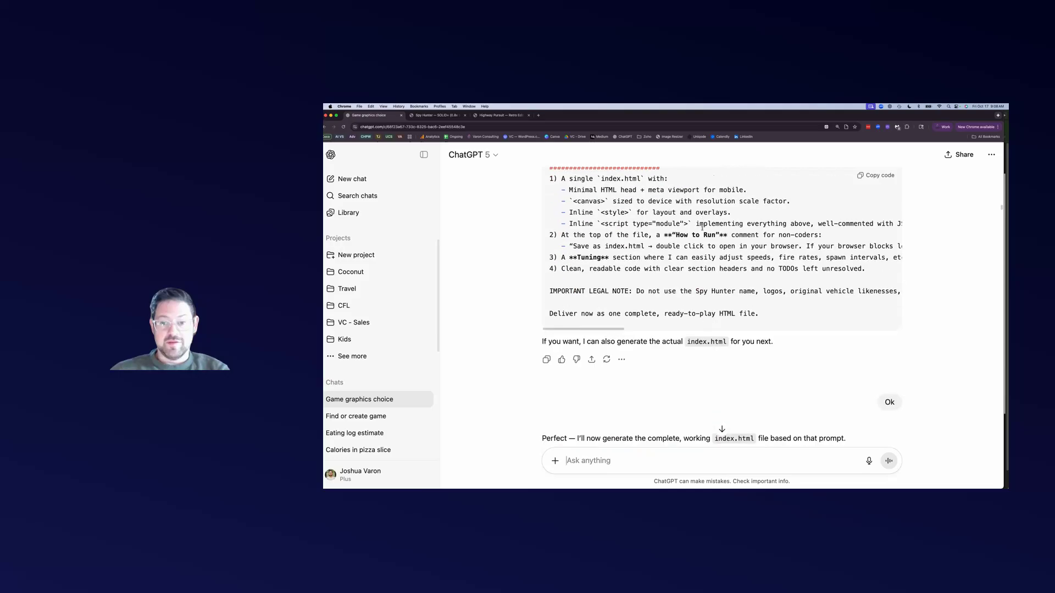
pyautogui.scroll(-10, 702, 228)
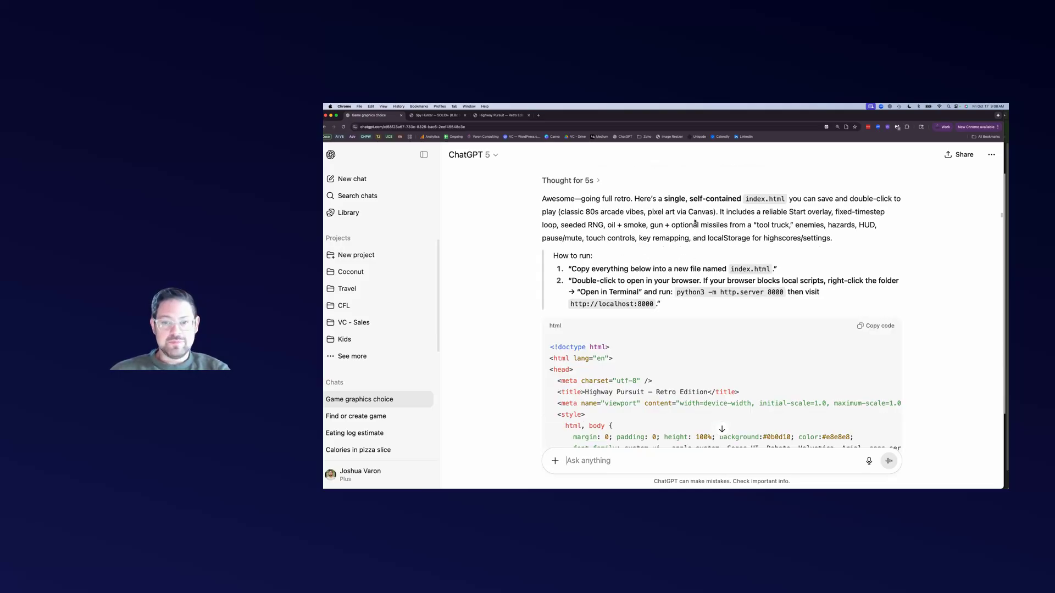
pyautogui.scroll(4, 696, 221)
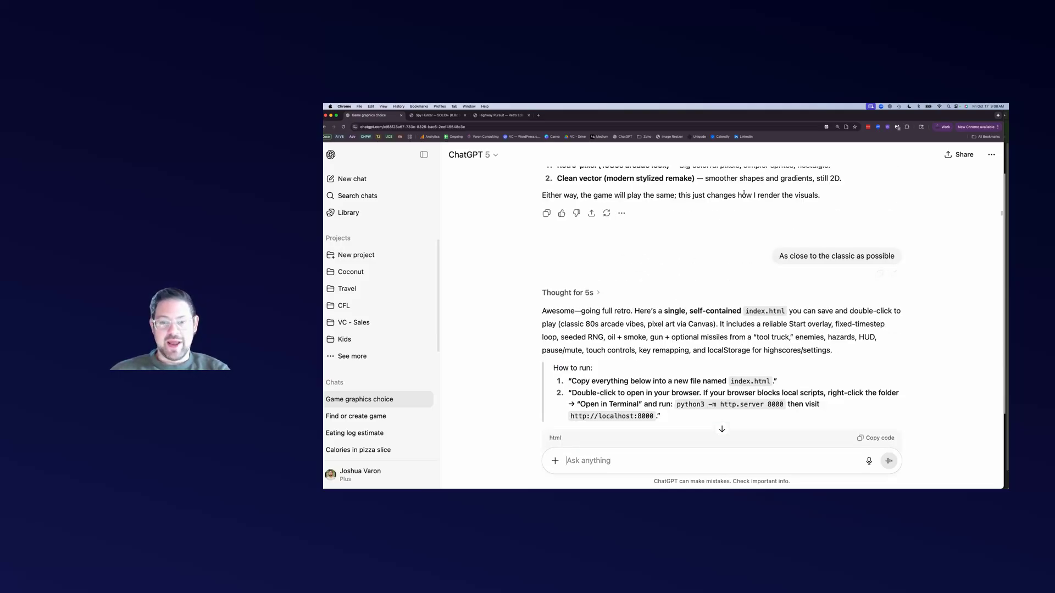
pyautogui.scroll(1, 581, 188)
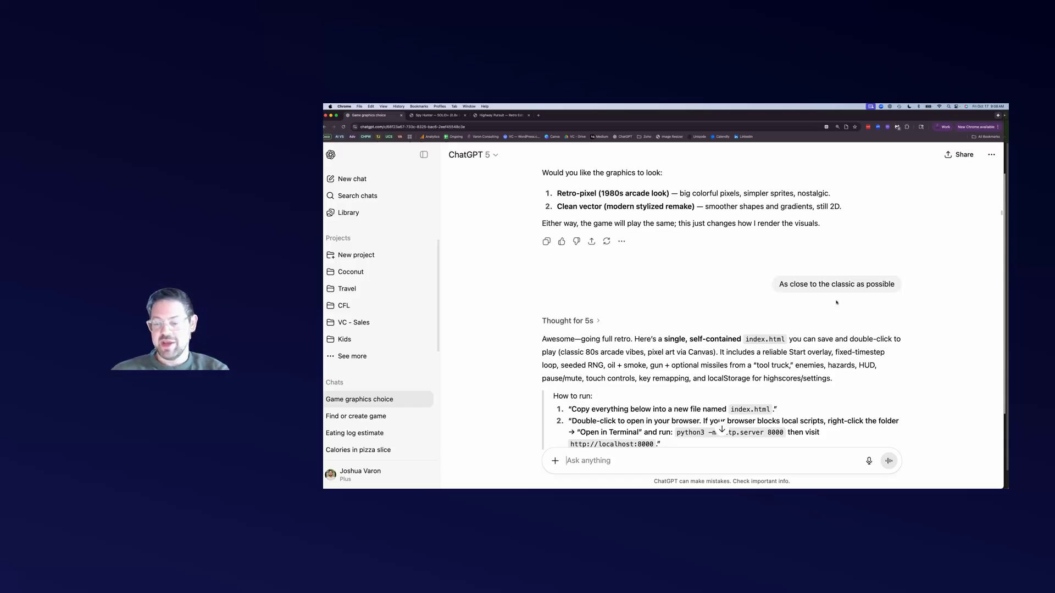
pyautogui.scroll(-15, 837, 302)
pyautogui.scroll(-20, 835, 299)
pyautogui.scroll(-20, 825, 282)
pyautogui.scroll(-20, 817, 268)
pyautogui.scroll(-20, 817, 269)
pyautogui.scroll(-10, 741, 233)
pyautogui.scroll(-15, 906, 343)
pyautogui.scroll(8, 915, 344)
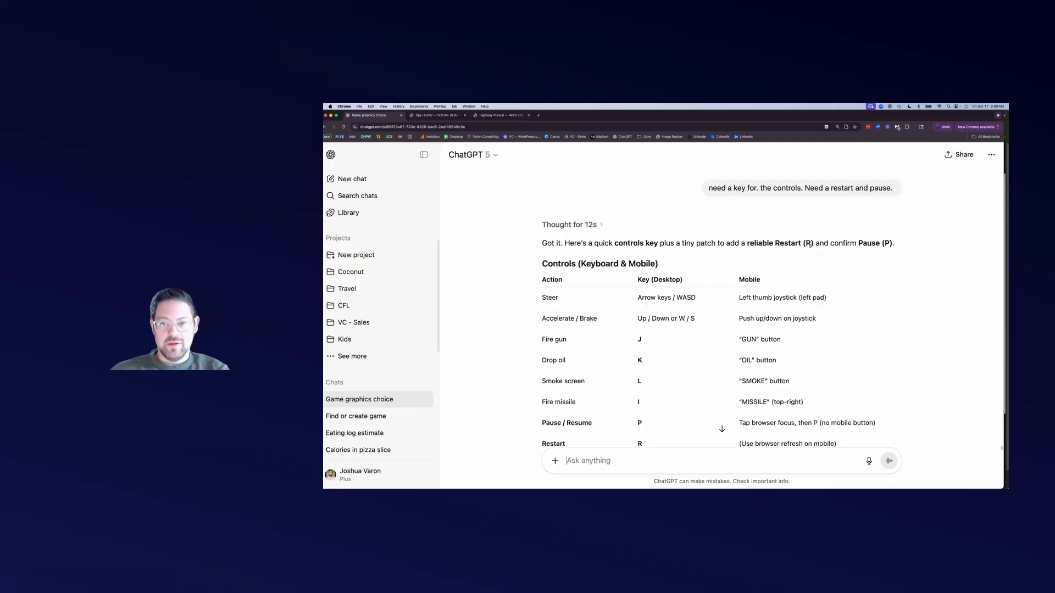
# - Read through the controls table and restartGame() patch, then switch to the Highway Pursuit tab
pyautogui.scroll(2, 810, 246)
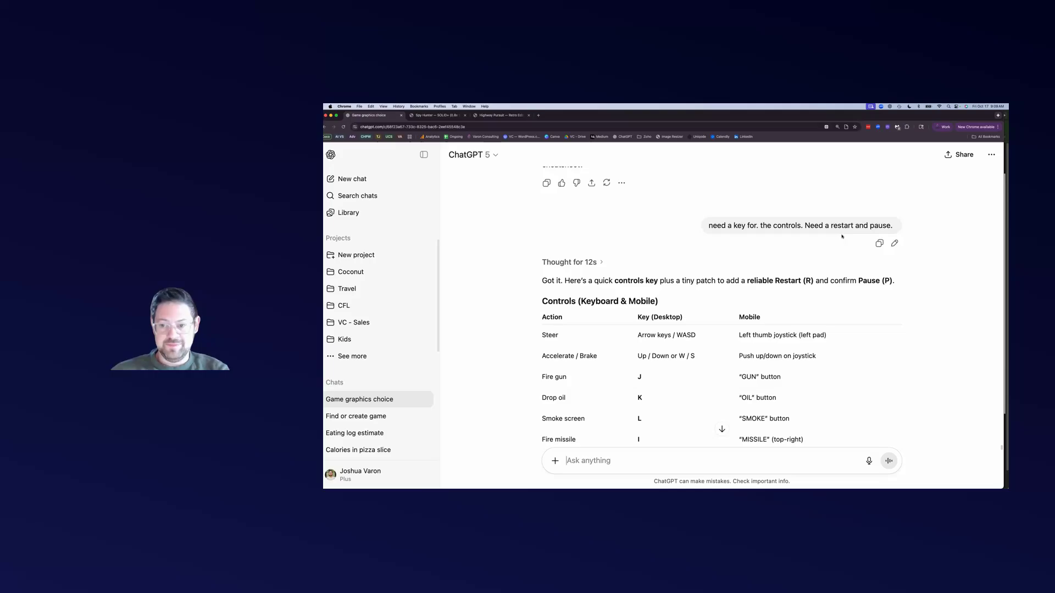
pyautogui.scroll(-4, 741, 283)
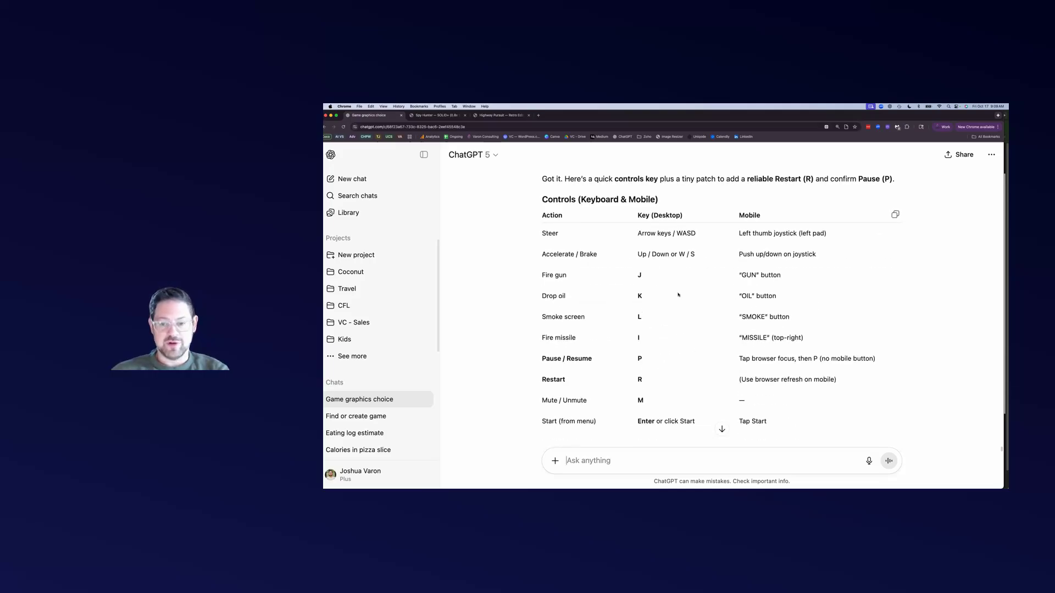
pyautogui.scroll(-4, 692, 328)
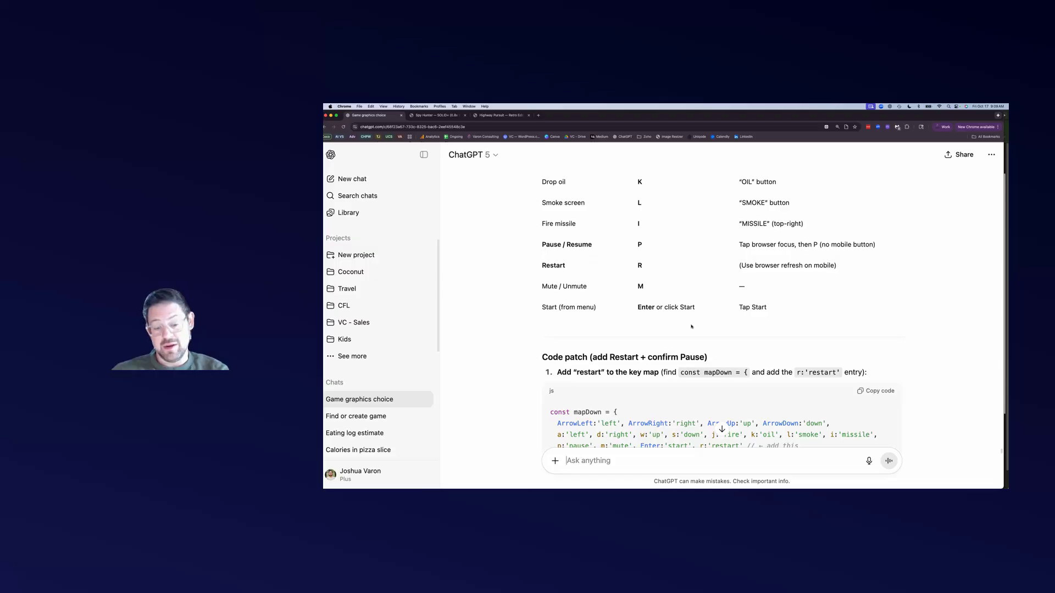
pyautogui.scroll(-15, 576, 357)
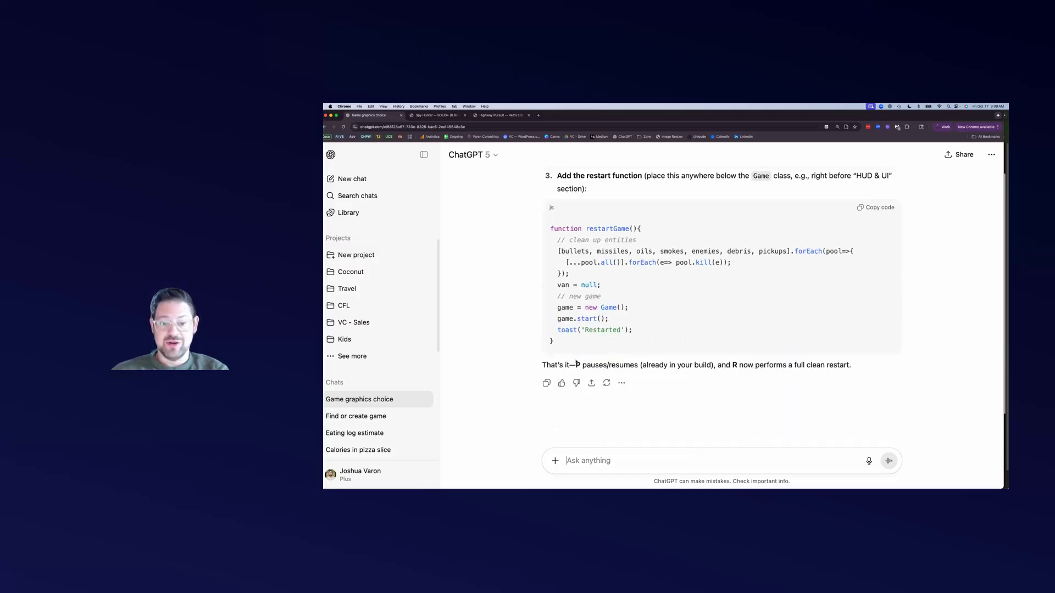
pyautogui.click(487, 116)
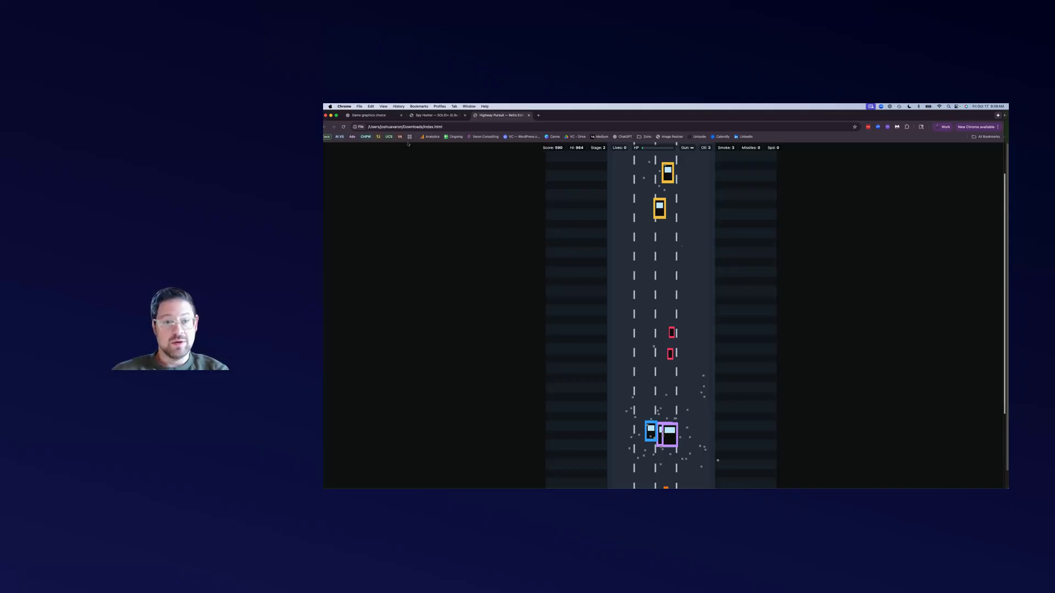
# - Reload Highway Pursuit, set Difficulty to Easy, check Settings, and start a new run
pyautogui.click(344, 127)
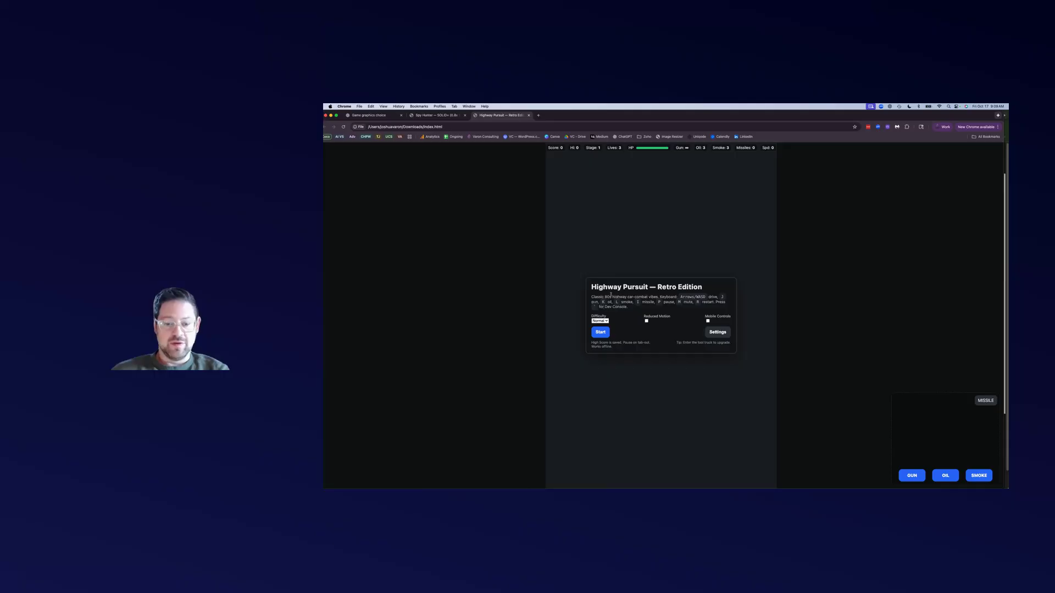
pyautogui.click(606, 321)
pyautogui.click(606, 319)
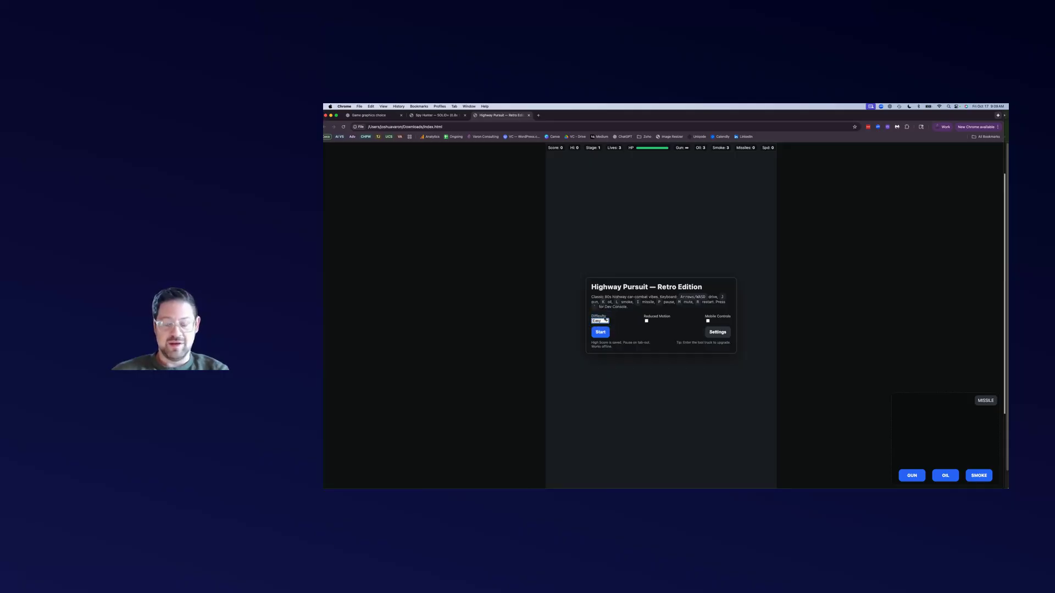
pyautogui.click(723, 333)
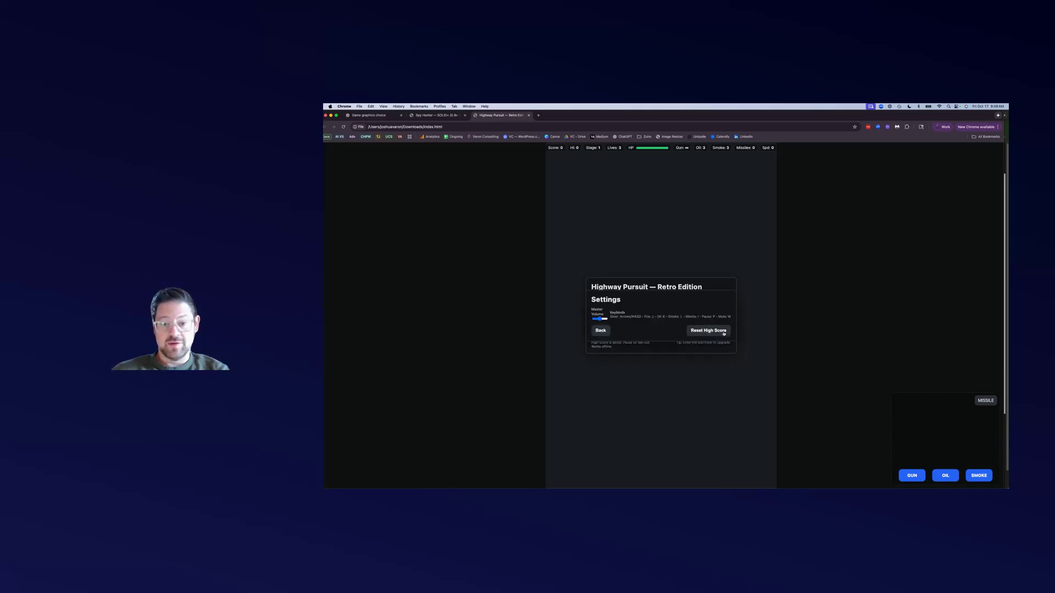
pyautogui.click(601, 331)
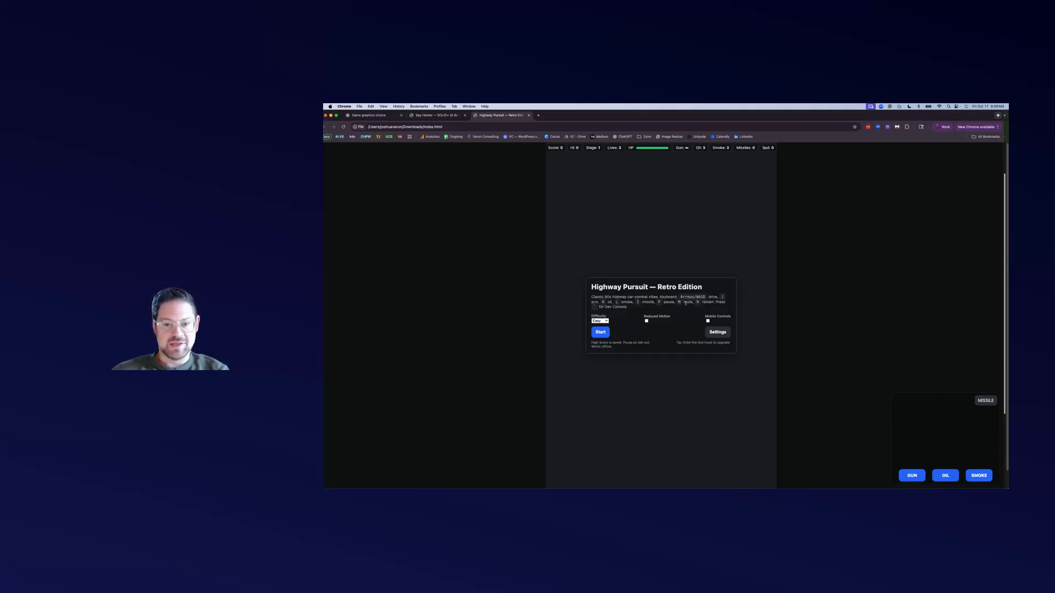
pyautogui.click(607, 336)
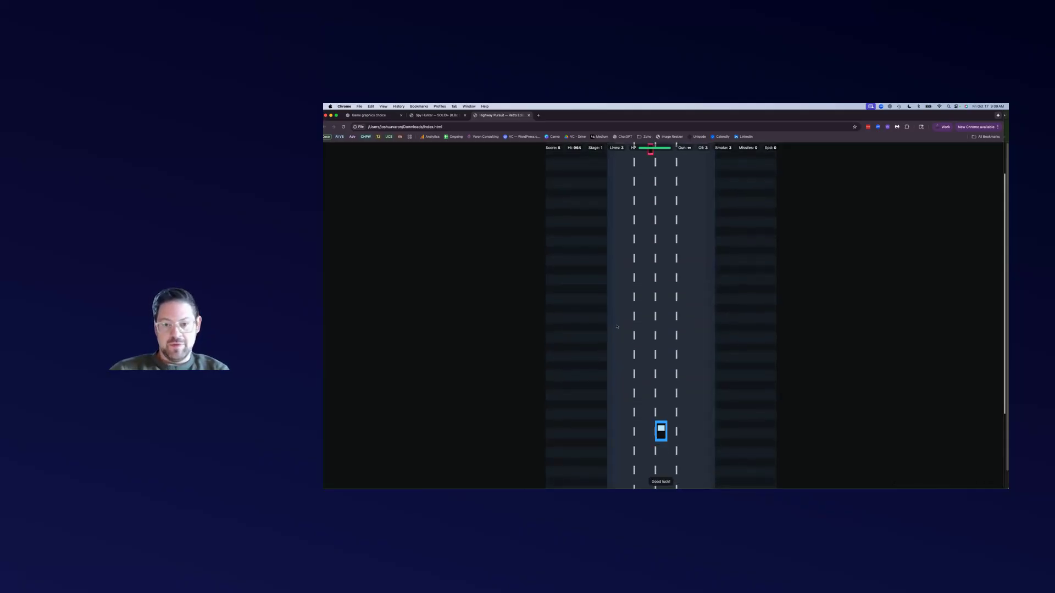
# - Dodge traffic with the arrow keys into Stage 2 until game over, then reload to the title menu
pyautogui.press('Right')
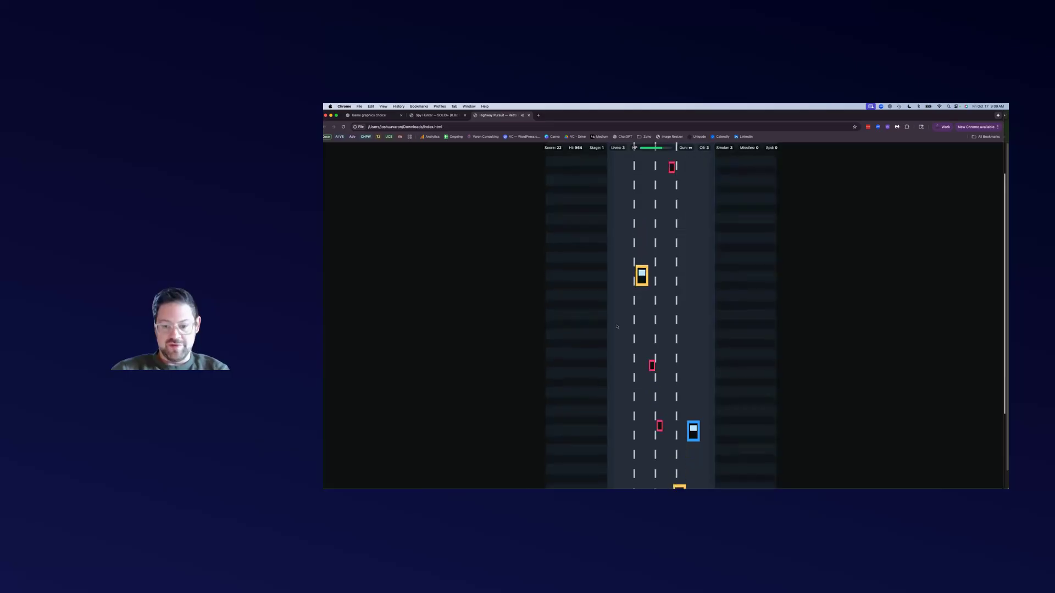
pyautogui.press('Left')
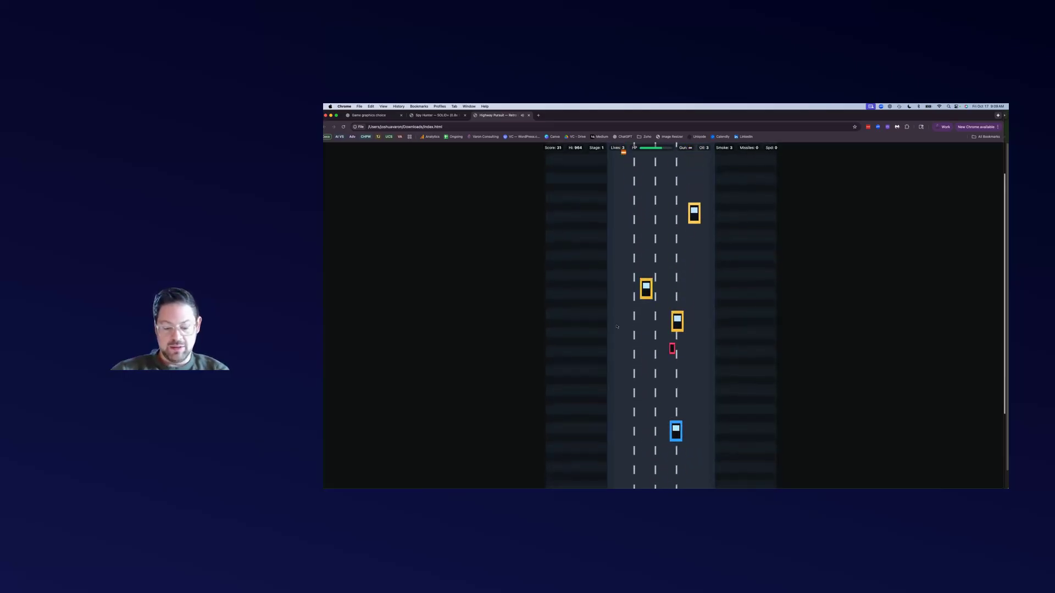
pyautogui.press('Left')
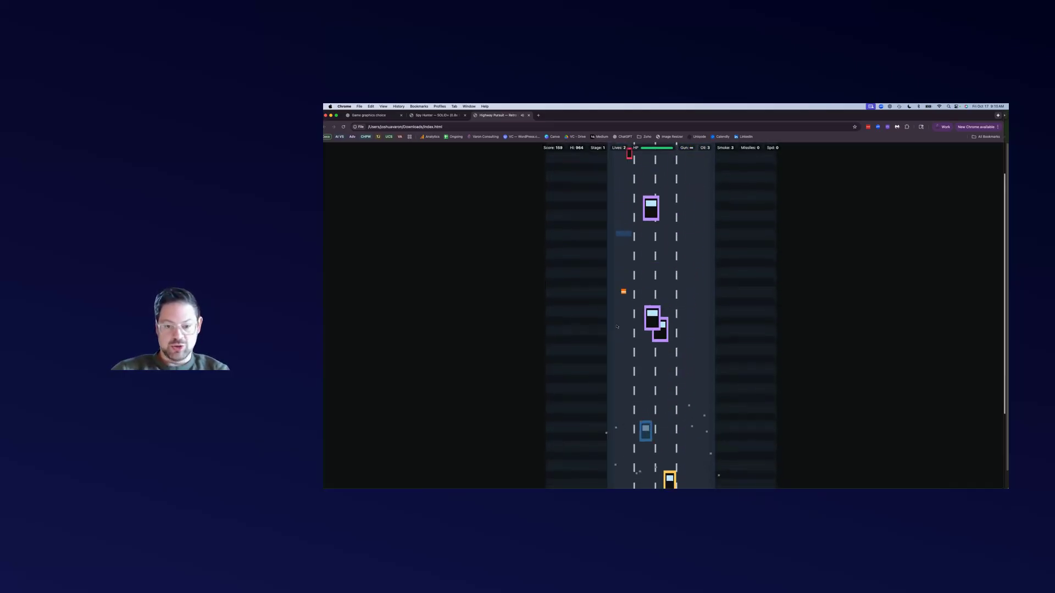
pyautogui.press('Right')
pyautogui.press('Right')
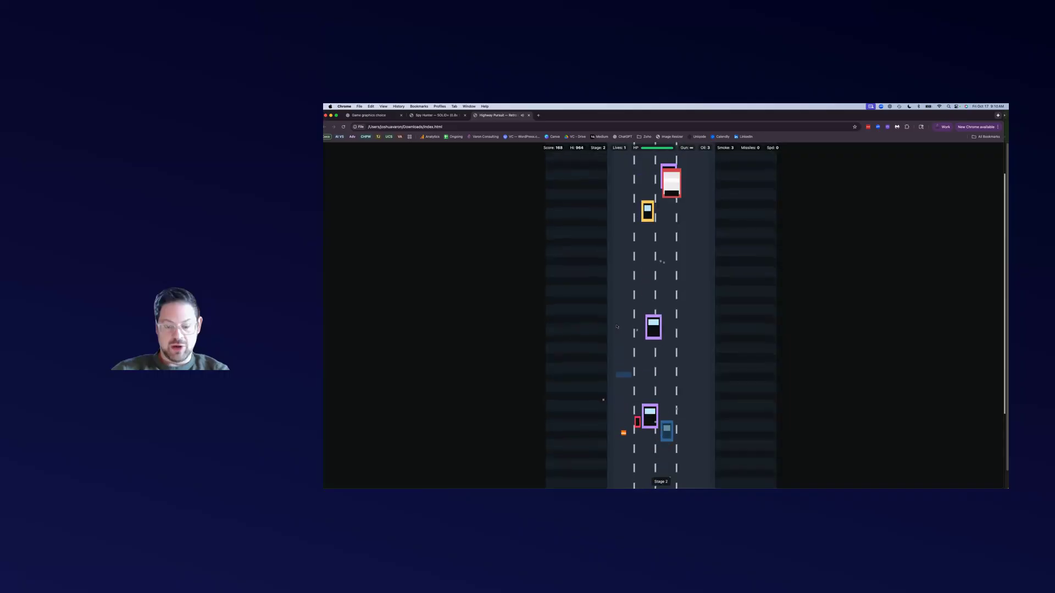
pyautogui.press('Right')
pyautogui.press('Left')
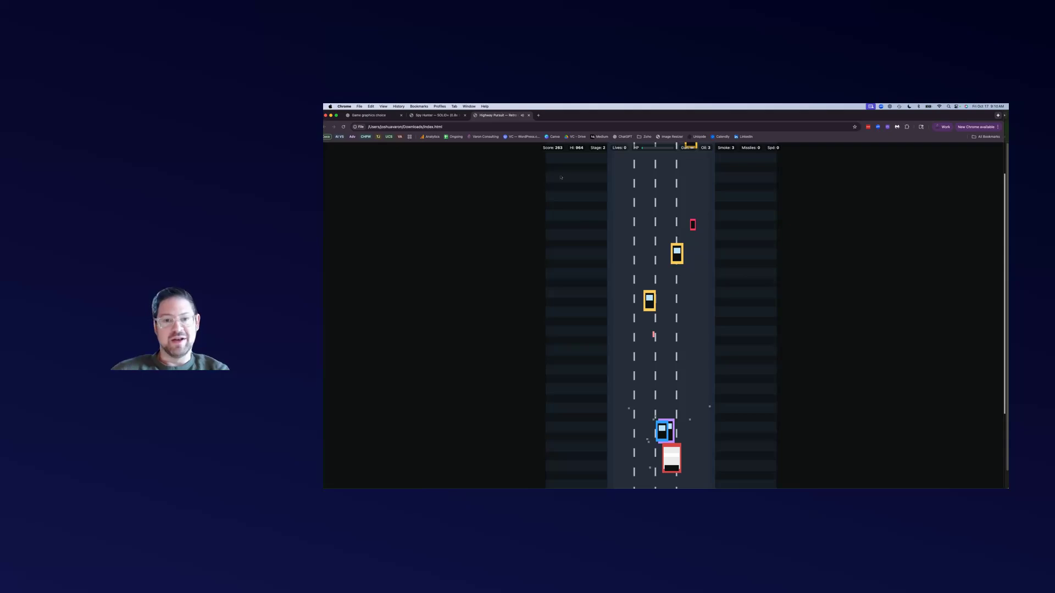
pyautogui.click(343, 127)
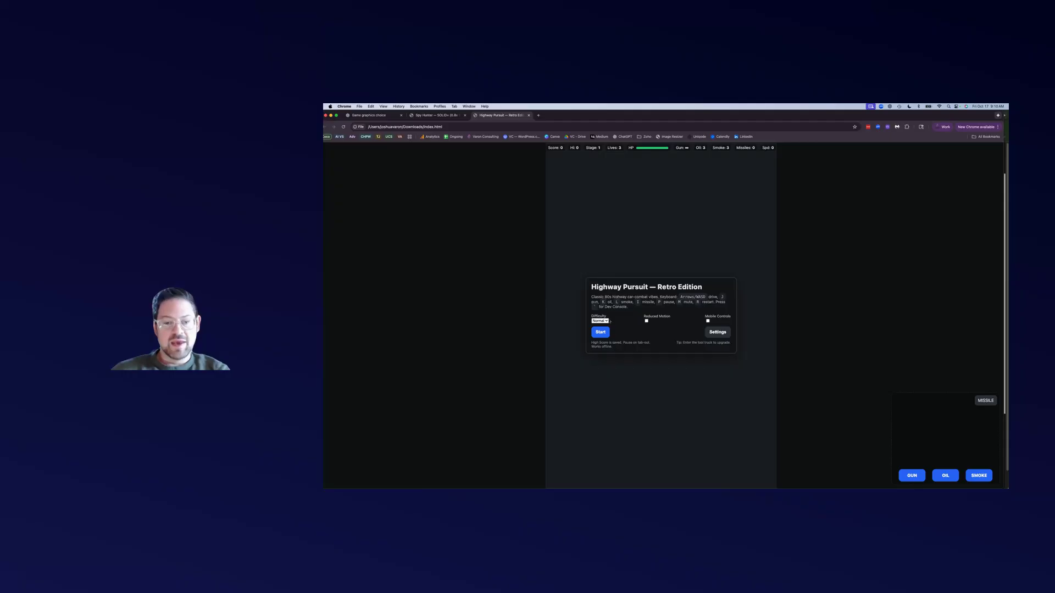
# - Start another run and steer around traffic until all lives are lost at score 311
pyautogui.click(604, 334)
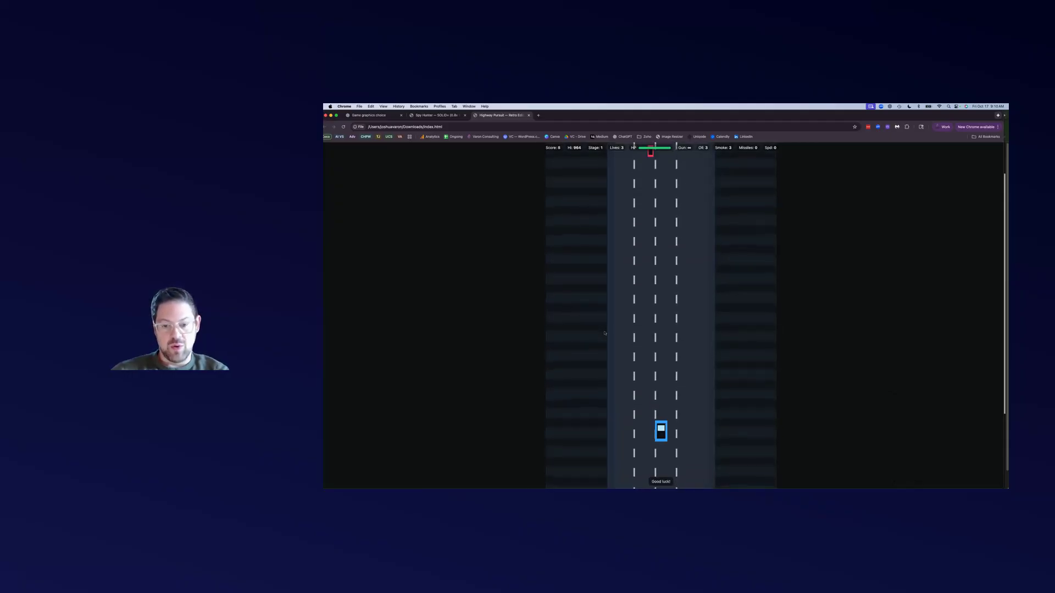
pyautogui.press('Right')
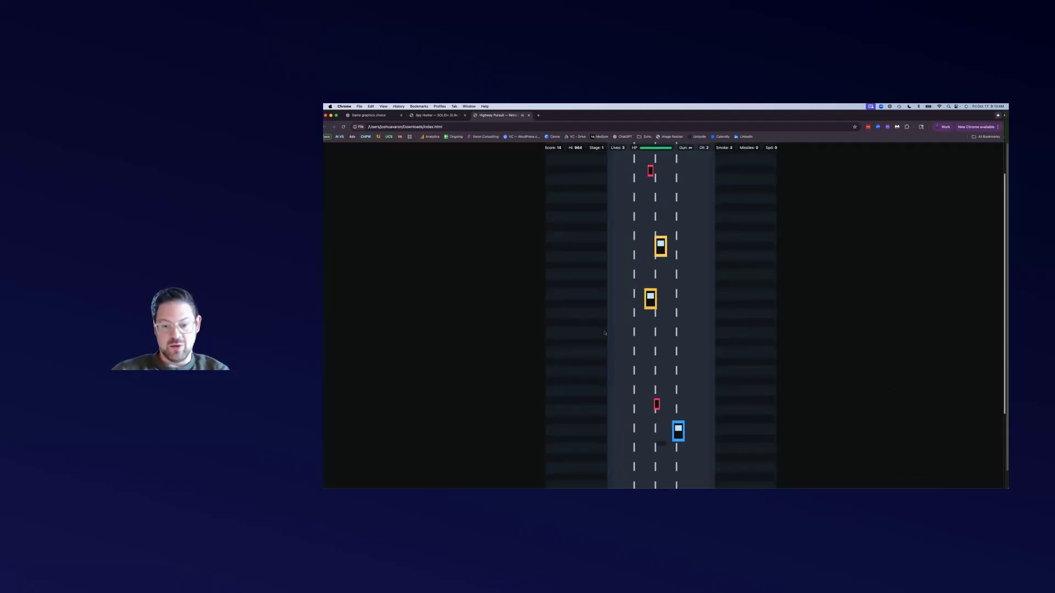
pyautogui.press('Right')
pyautogui.press('Left')
pyautogui.press('Left')
pyautogui.press('Left')
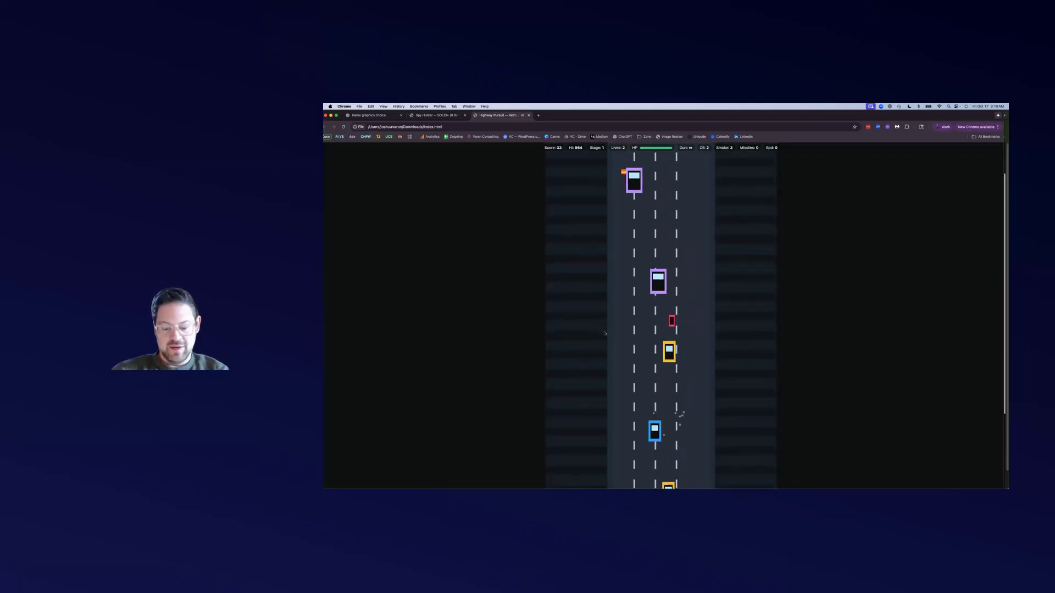
pyautogui.press('Right')
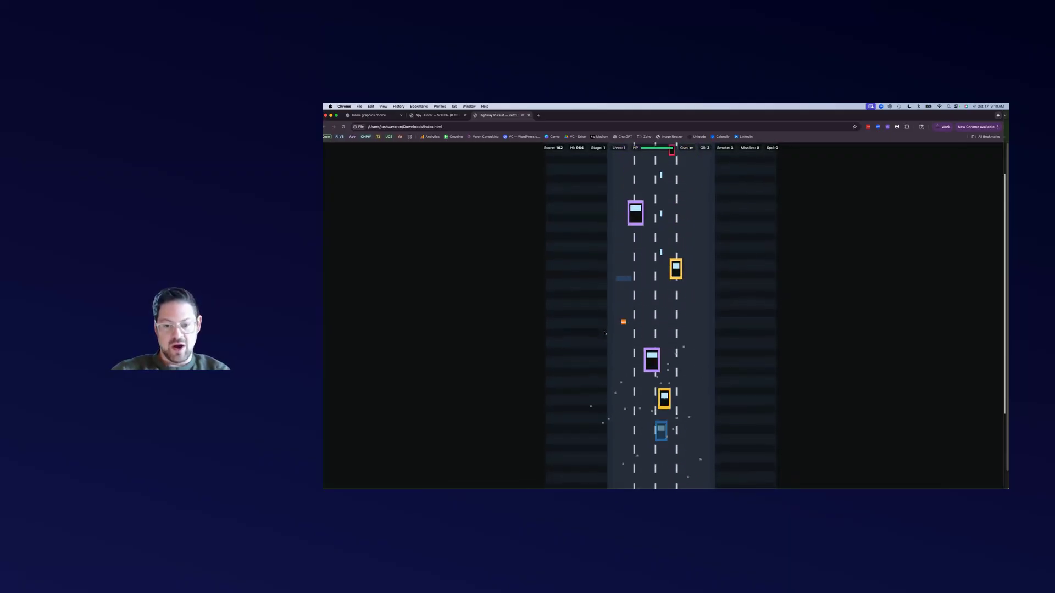
pyautogui.press('Right')
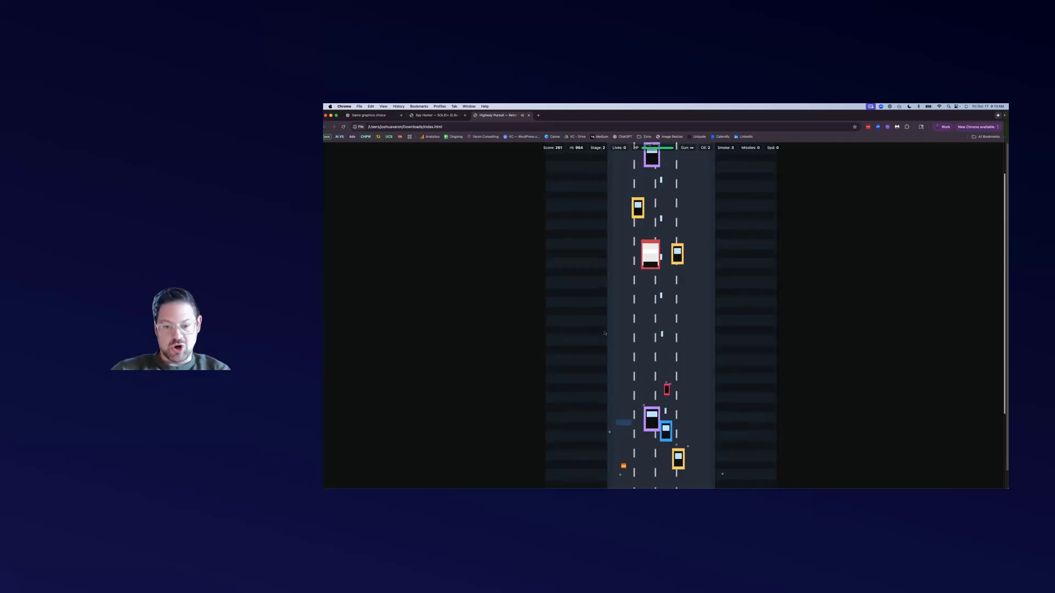
pyautogui.press('Left')
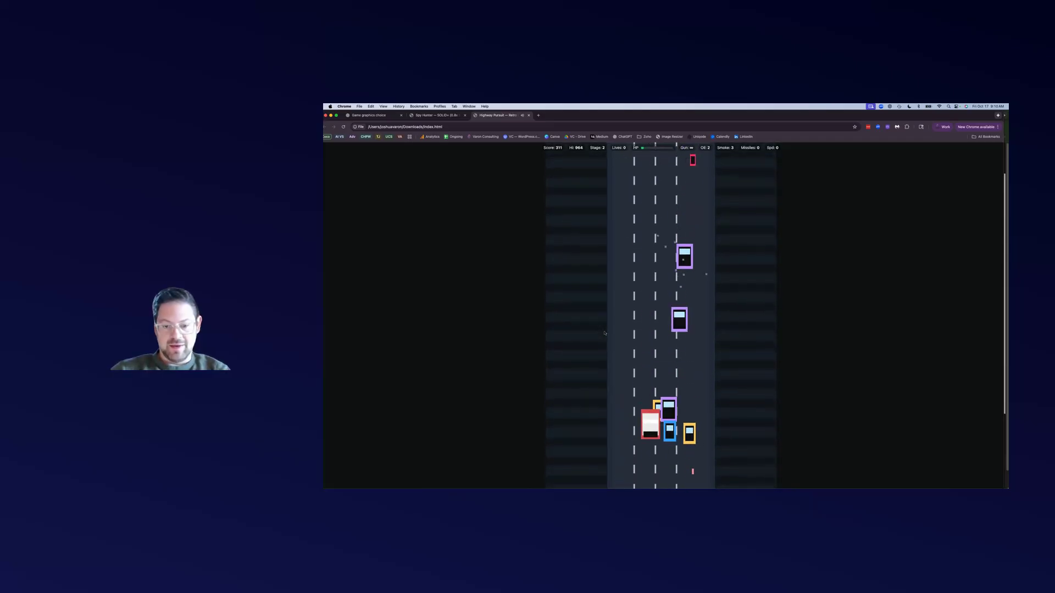